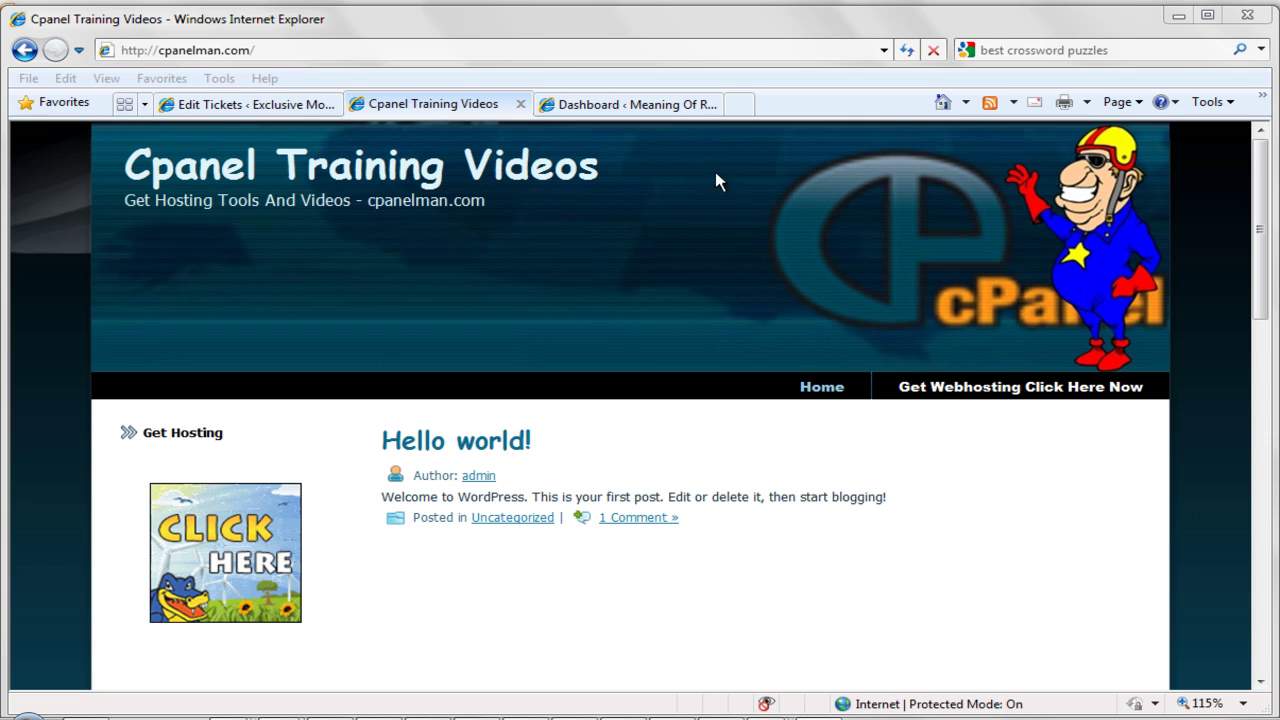
- Switch between browser tabs and end on the Meaning Of Roses dashboard offering WordPress 3.0
click(613, 106)
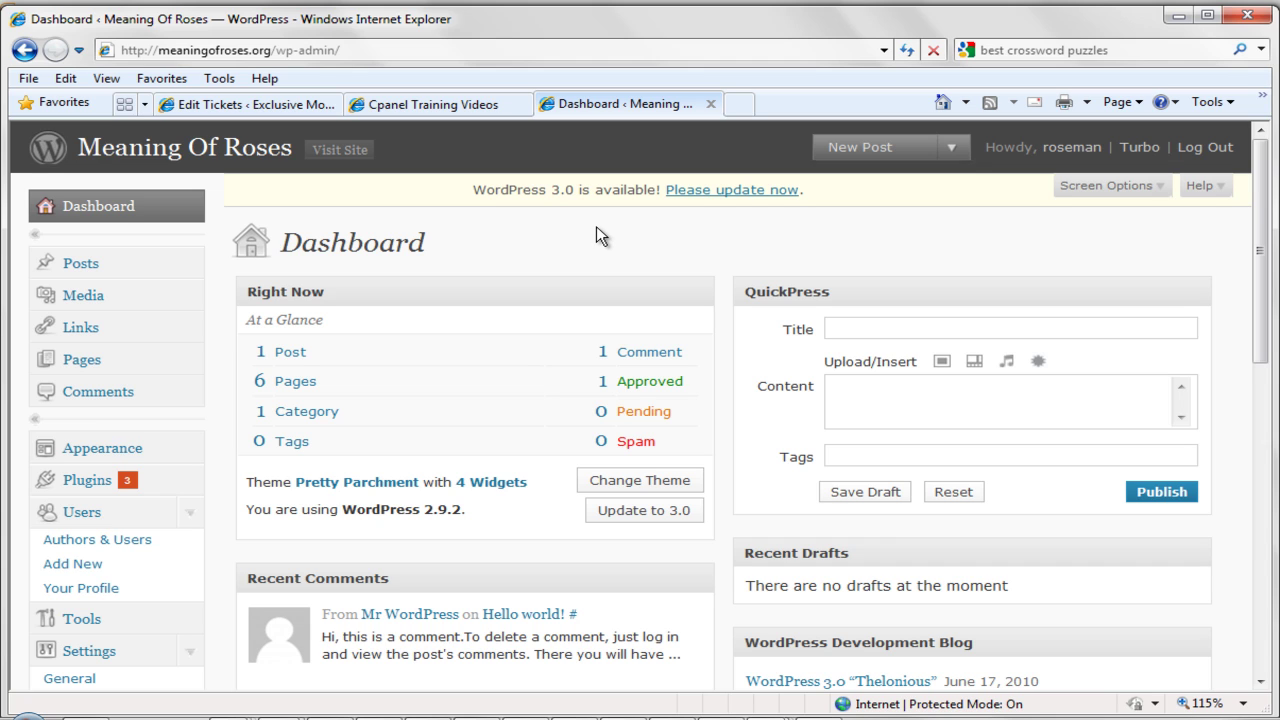
click(484, 108)
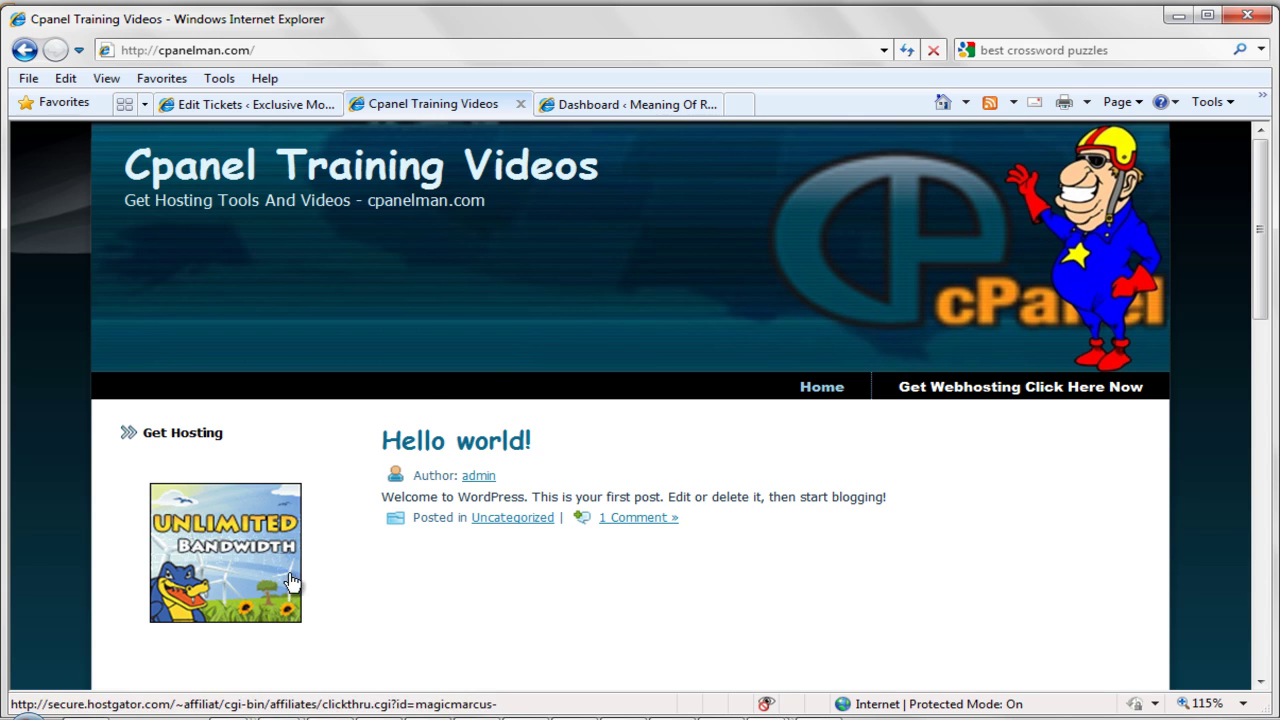
click(652, 108)
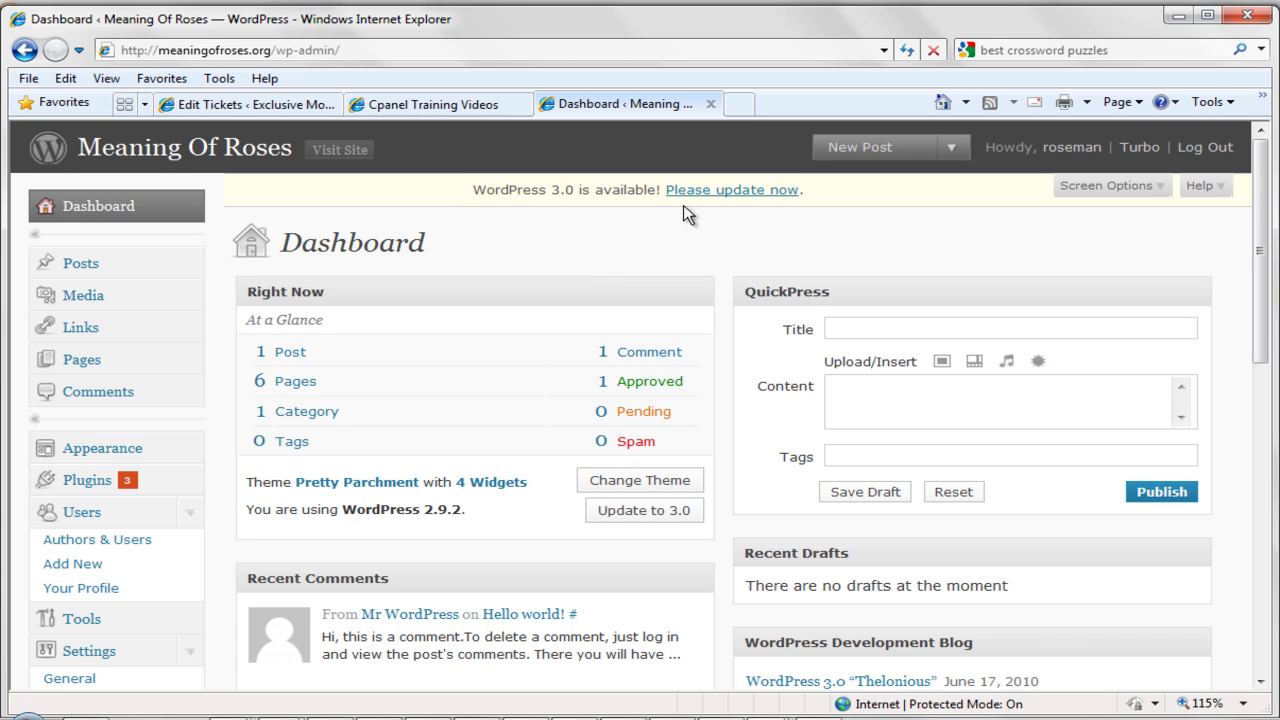
- Upgrade Meaning Of Roses from WordPress 2.9.2 to 3.0 with the automatic upgrade
click(728, 199)
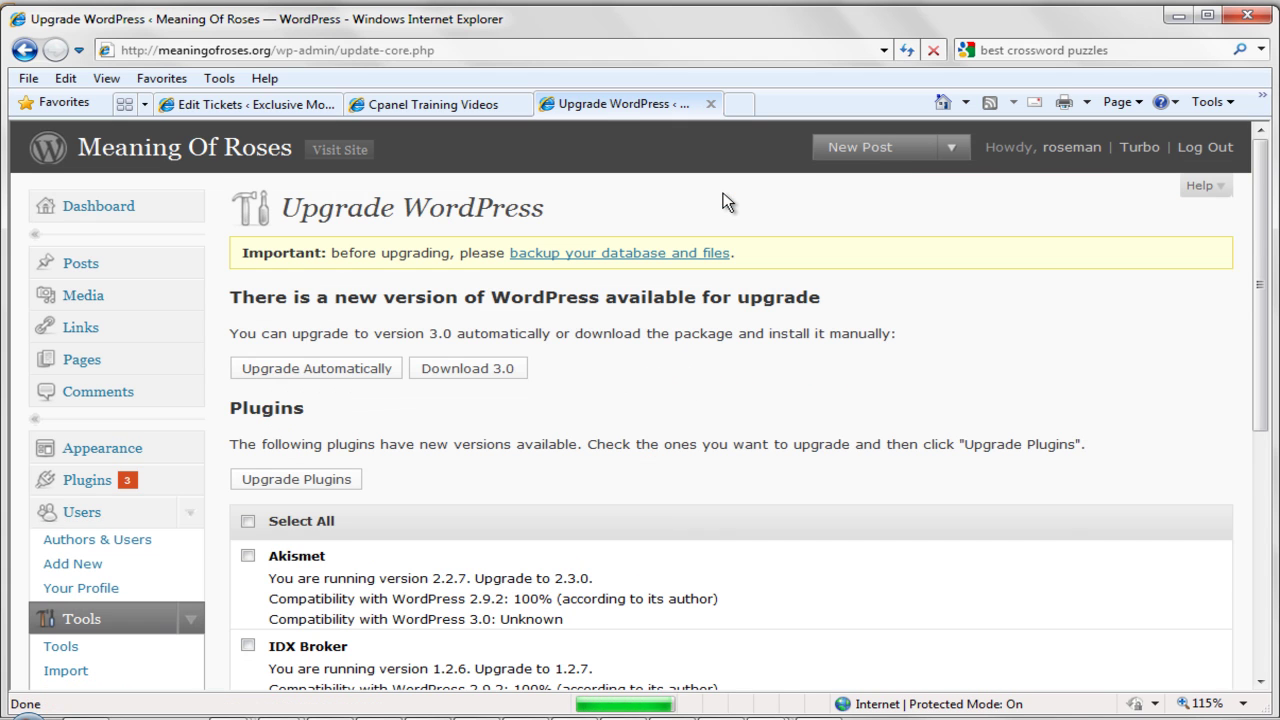
scroll(500, 285, down, 2)
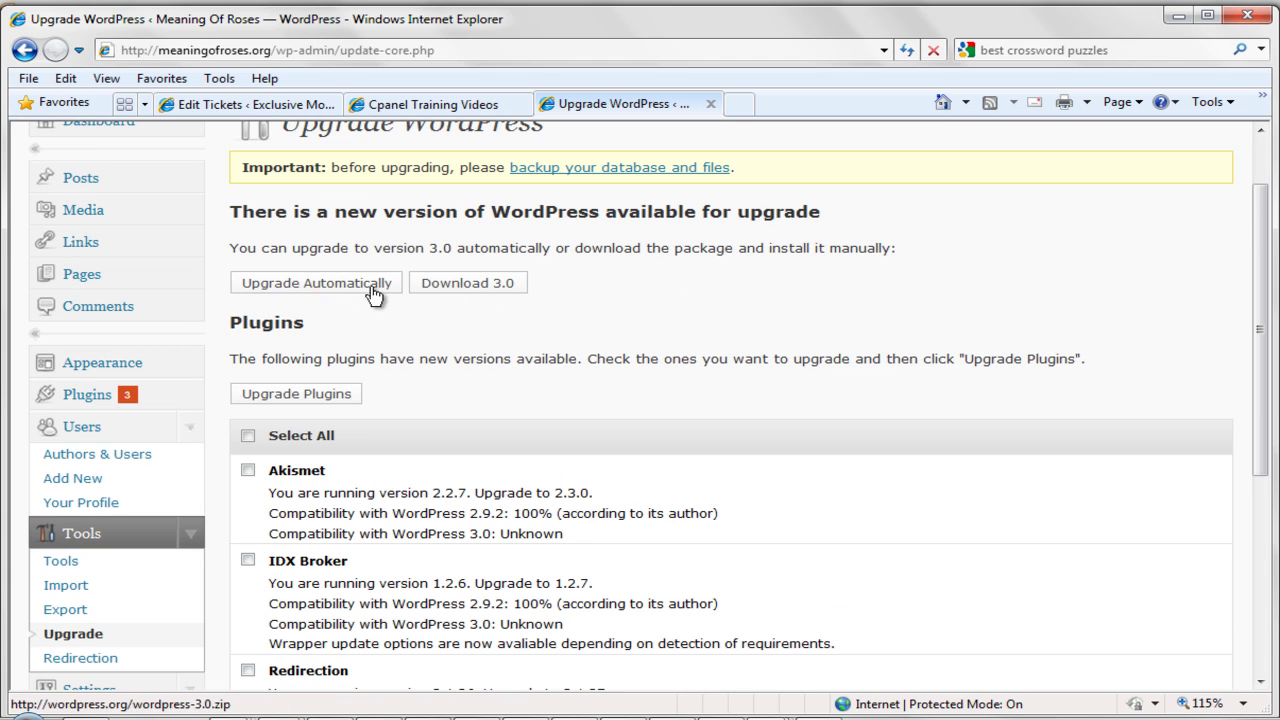
click(360, 288)
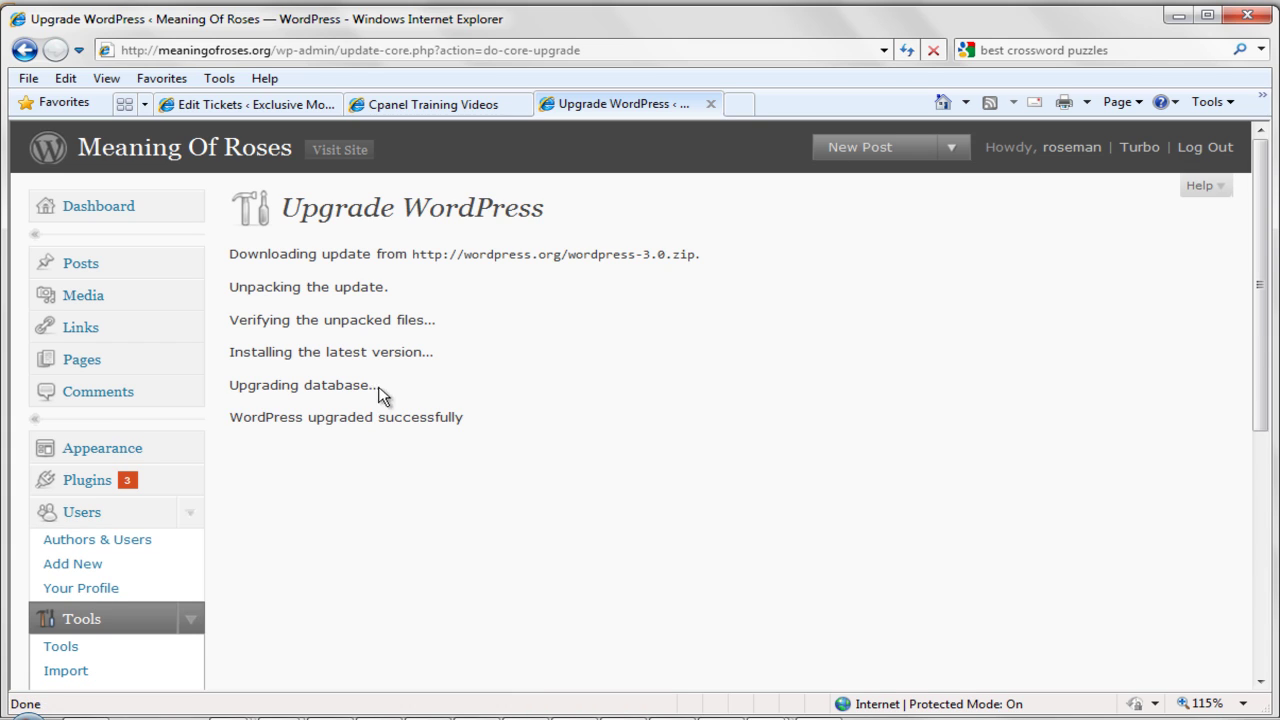
scroll(409, 397, down, 2)
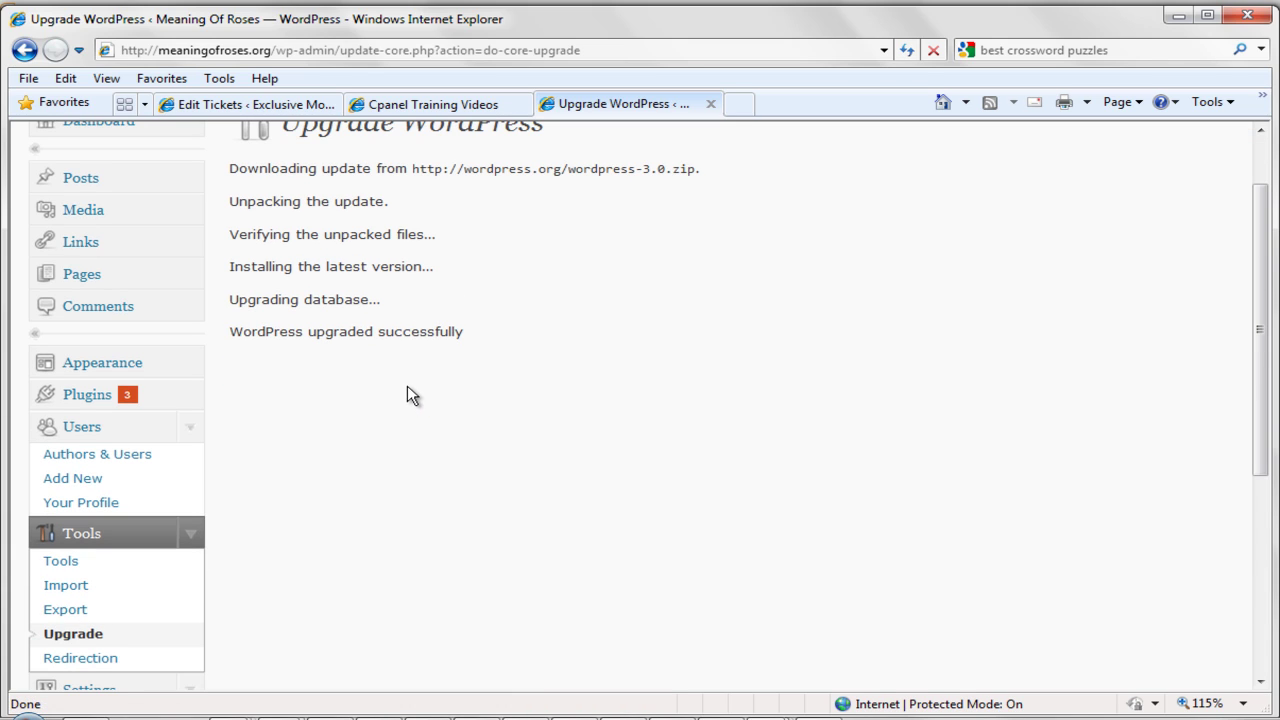
scroll(405, 386, up, 2)
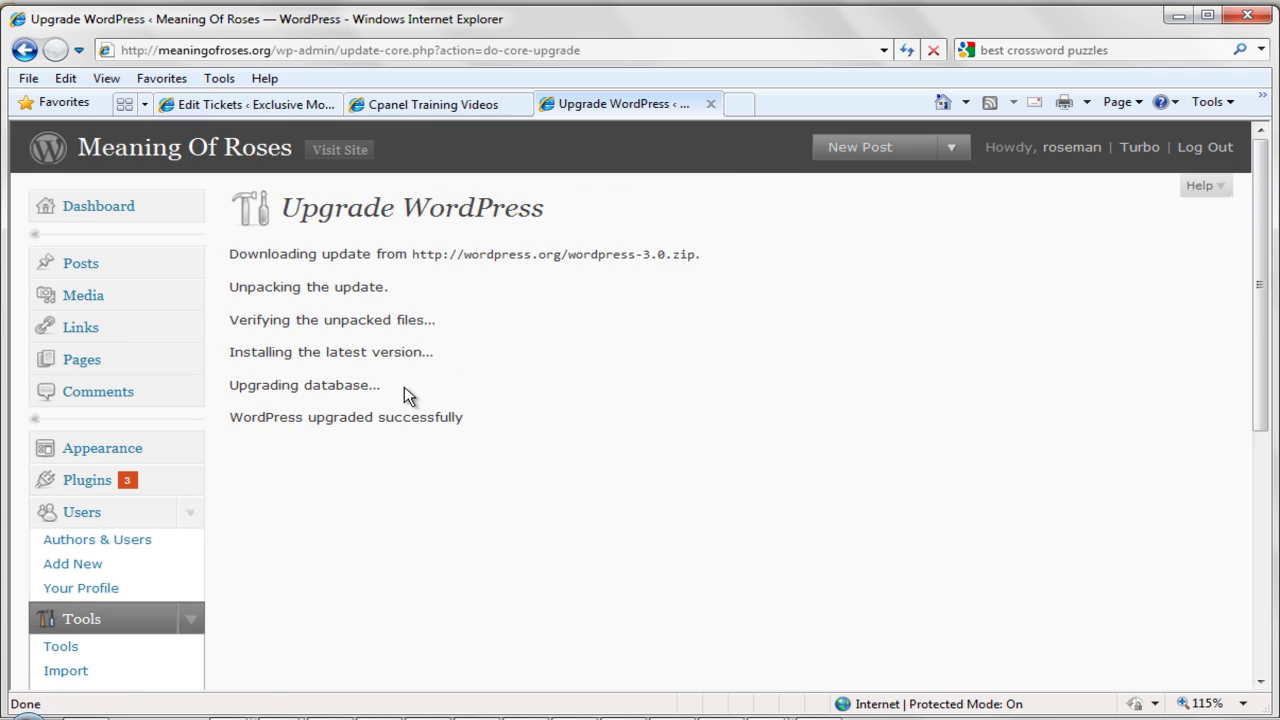
- Confirm the dashboard reports WordPress 3.0, visit Themes, then load the cpanelman.com admin dashboard
click(90, 218)
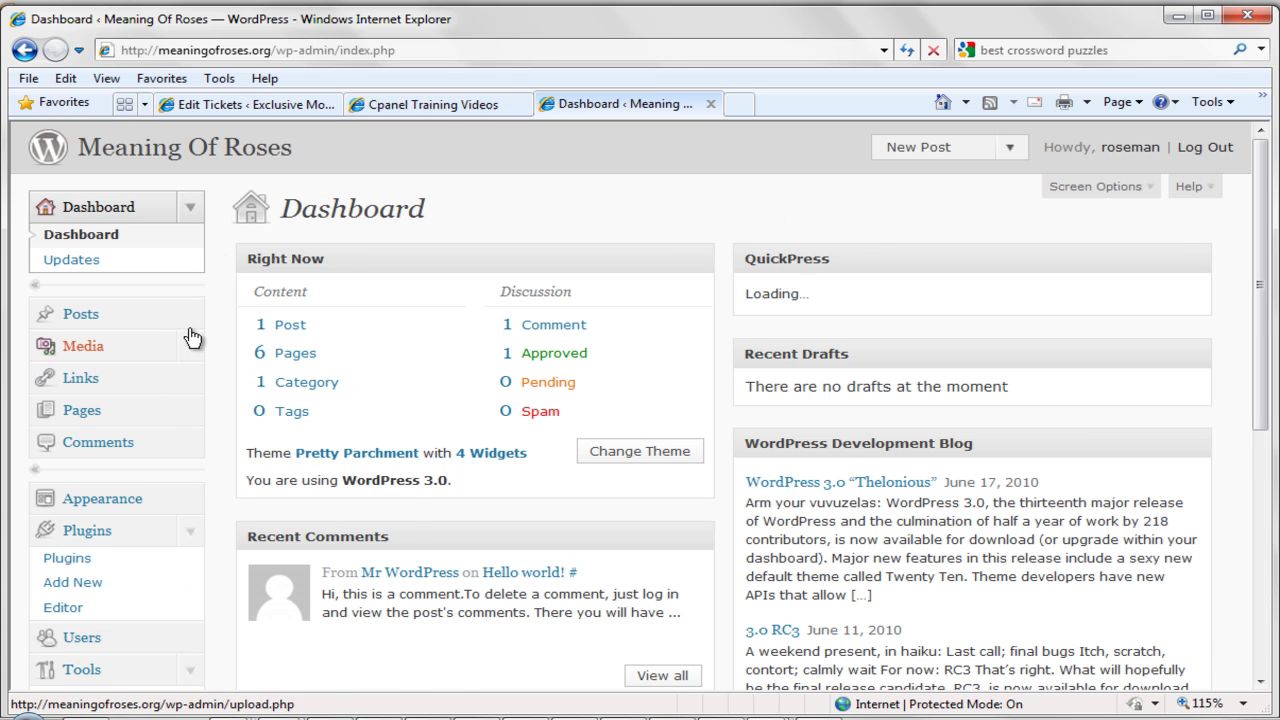
scroll(192, 320, down, 2)
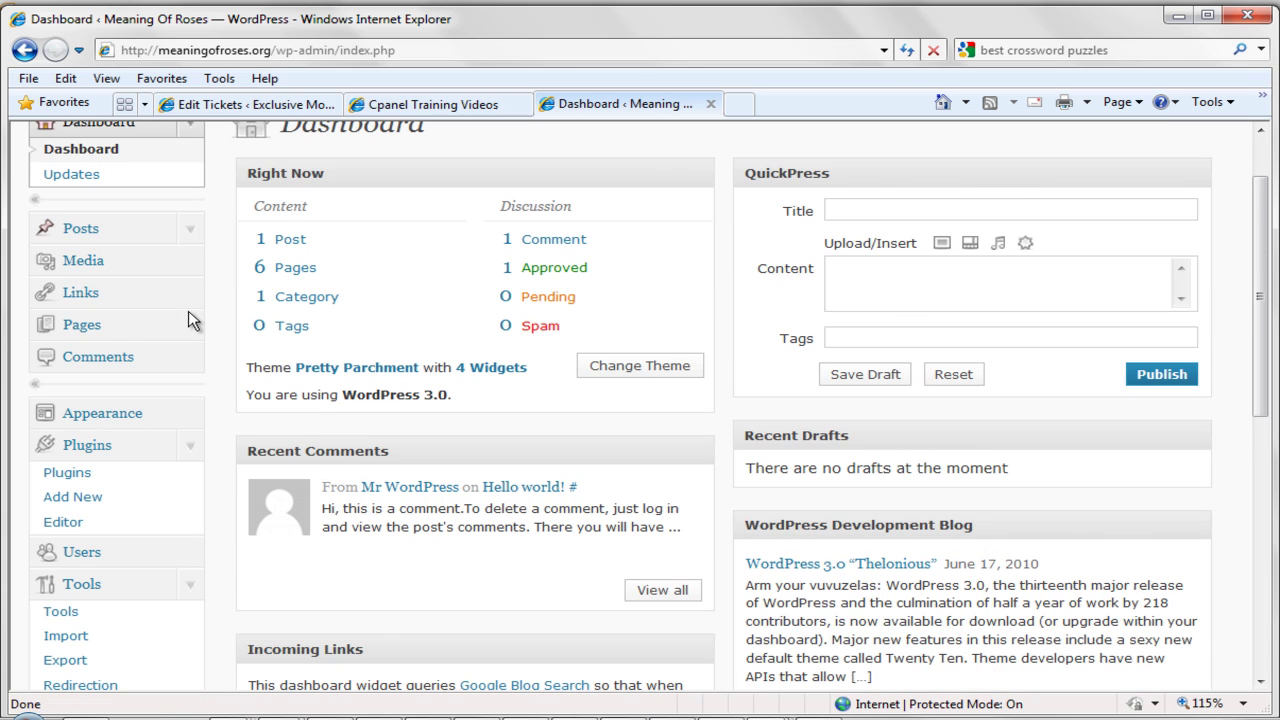
scroll(192, 320, down, 2)
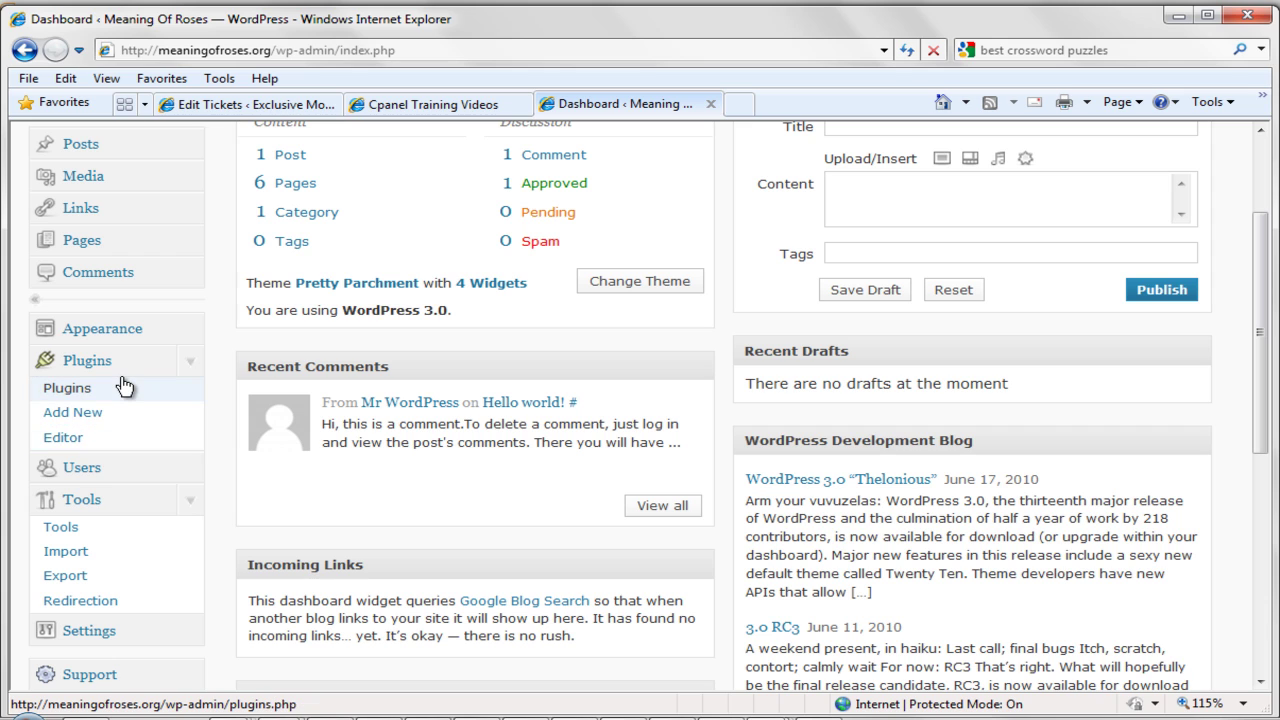
click(102, 328)
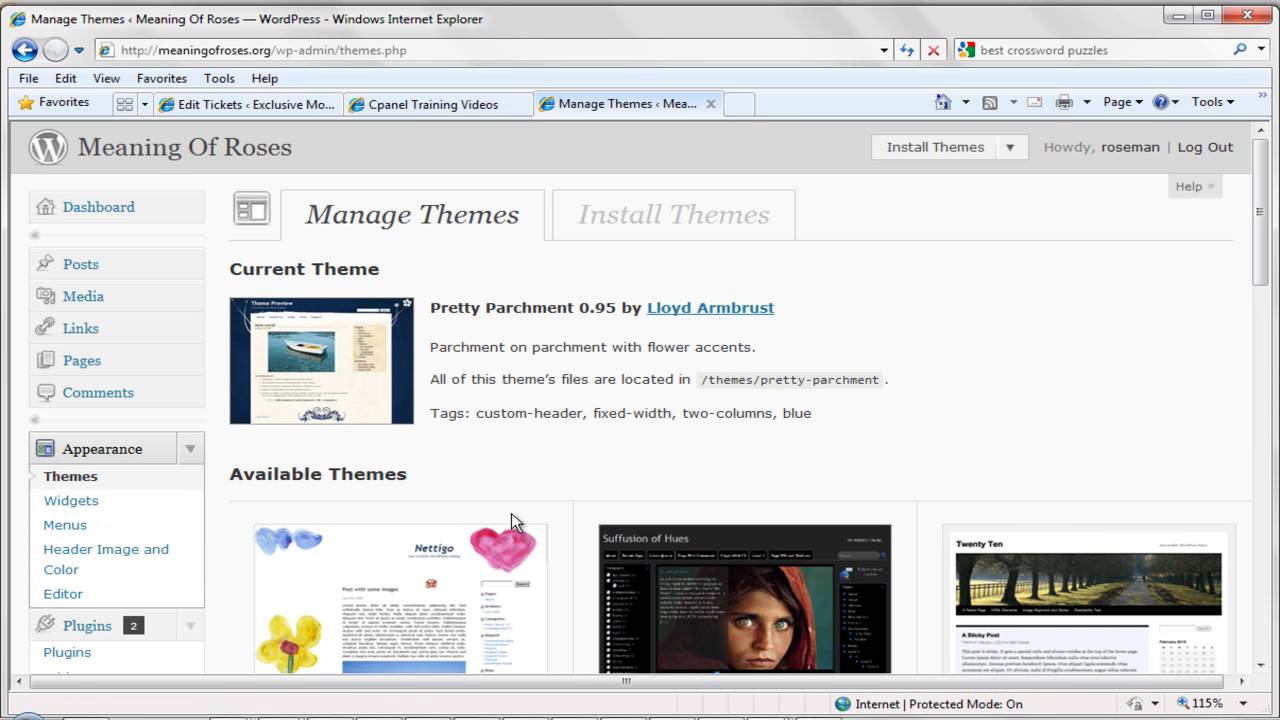
click(124, 218)
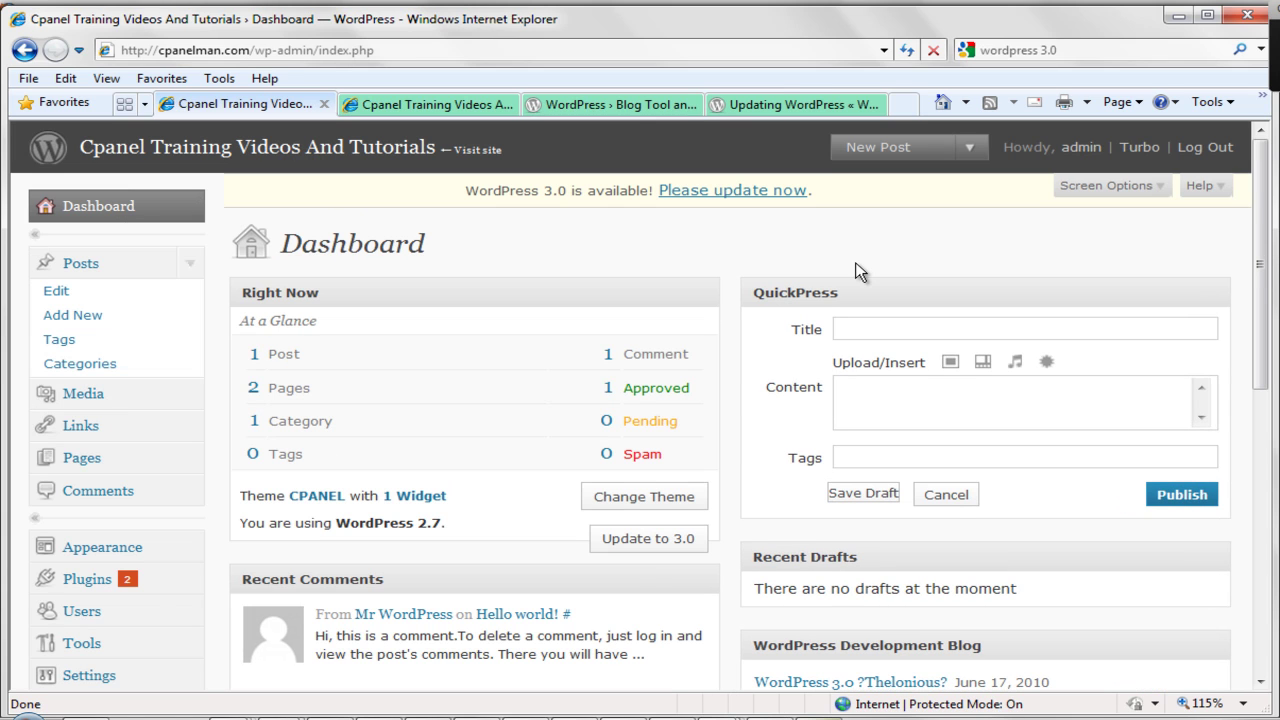
- Attempt the cpanelman.com update, hit the insufficient-permissions error, and go to the site's front page
click(732, 199)
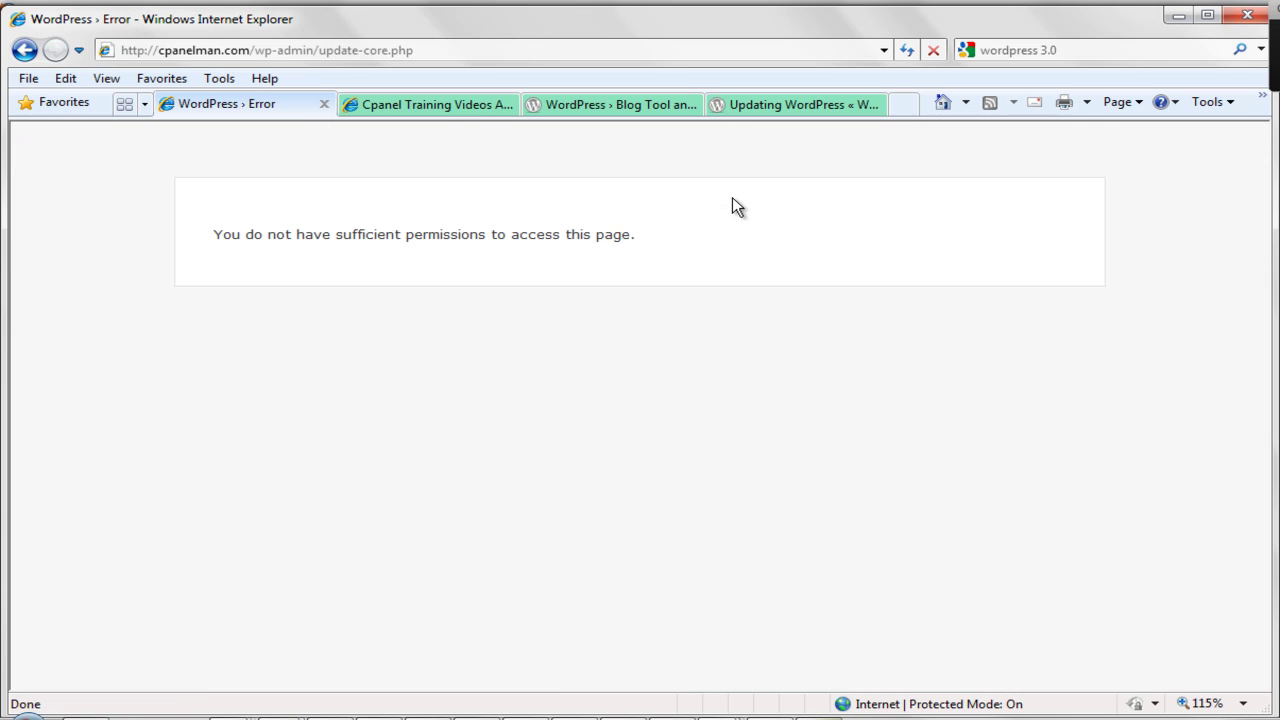
click(25, 50)
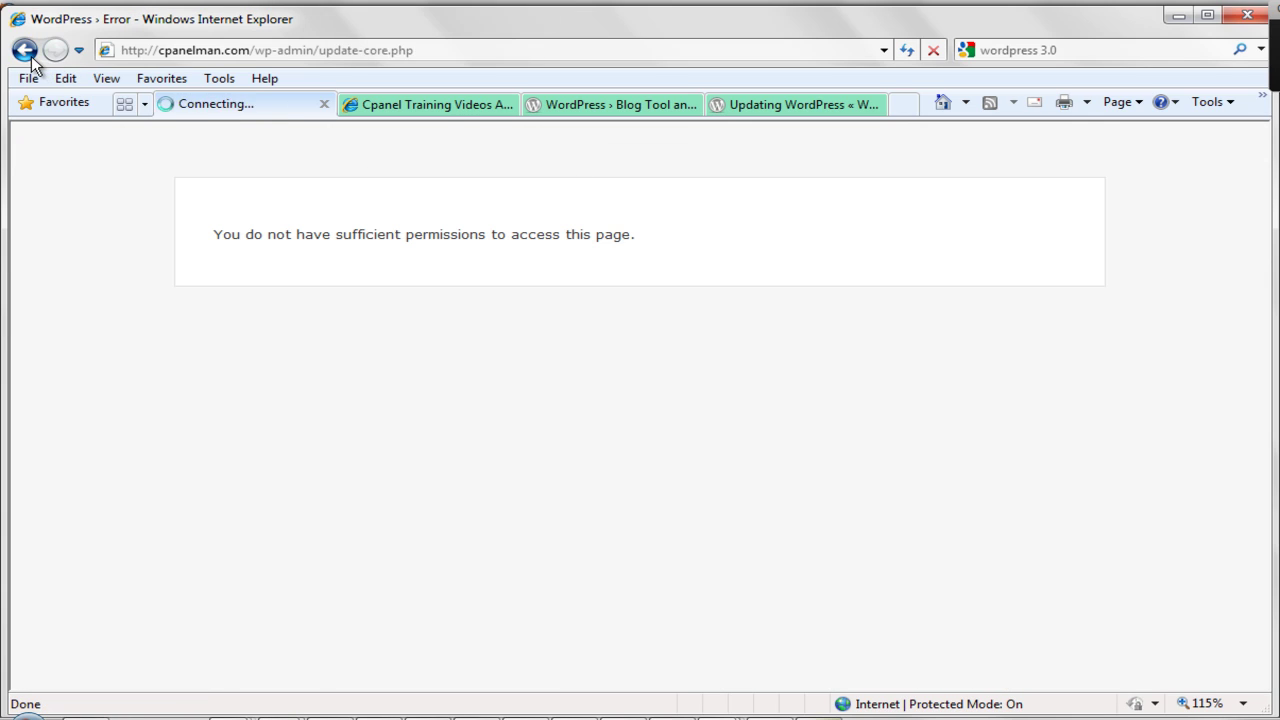
click(430, 104)
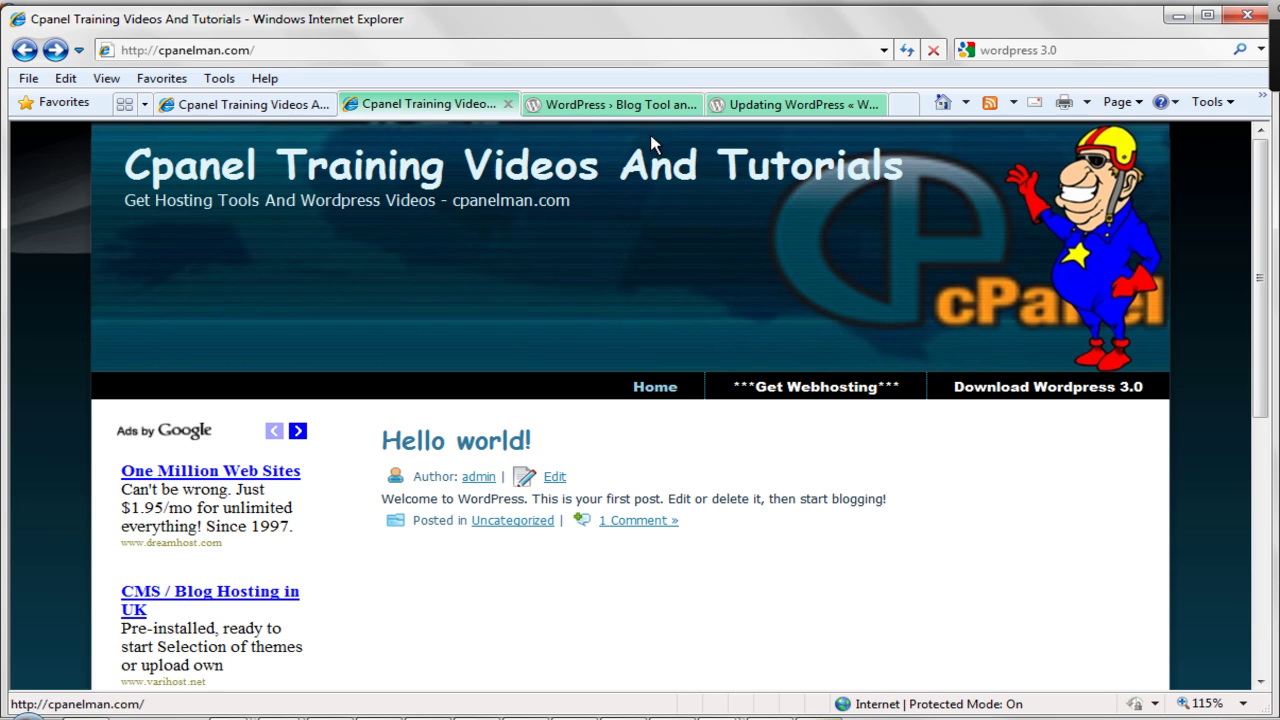
- Download wordpress-3.0.zip from wordpress.org into Downloads and return to the cpanelman.com tab
click(632, 104)
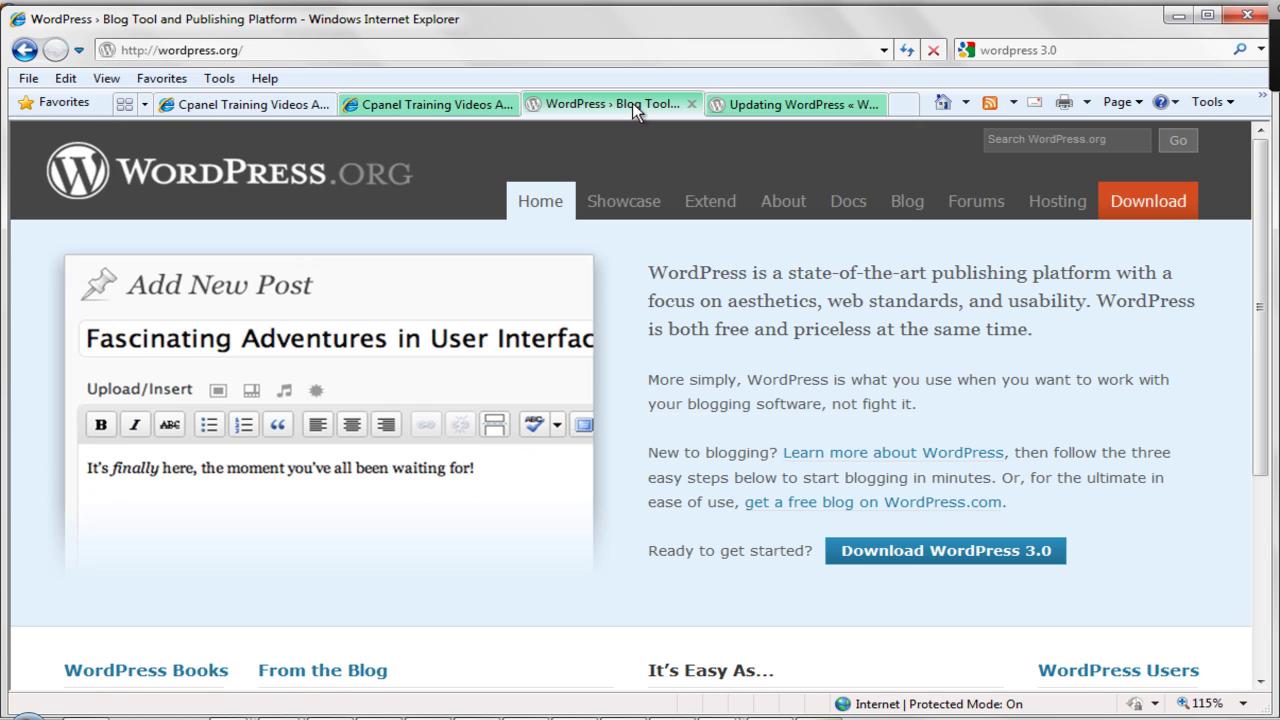
click(896, 548)
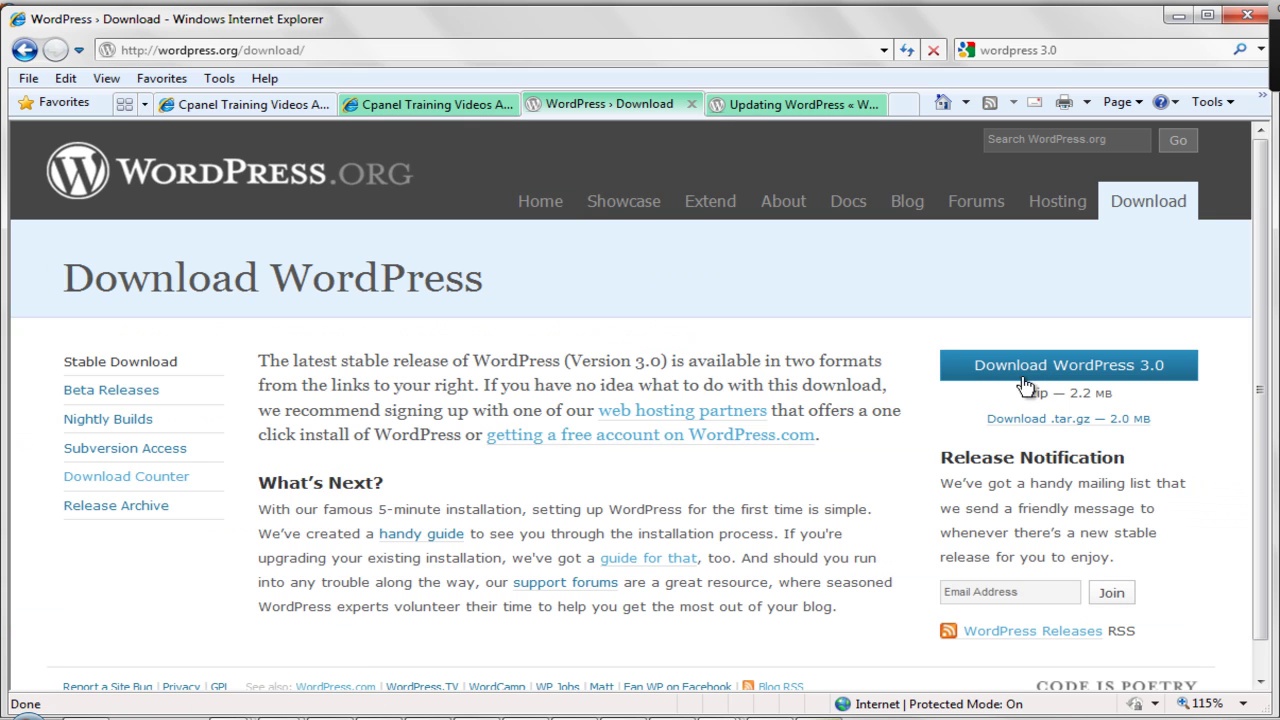
click(1032, 372)
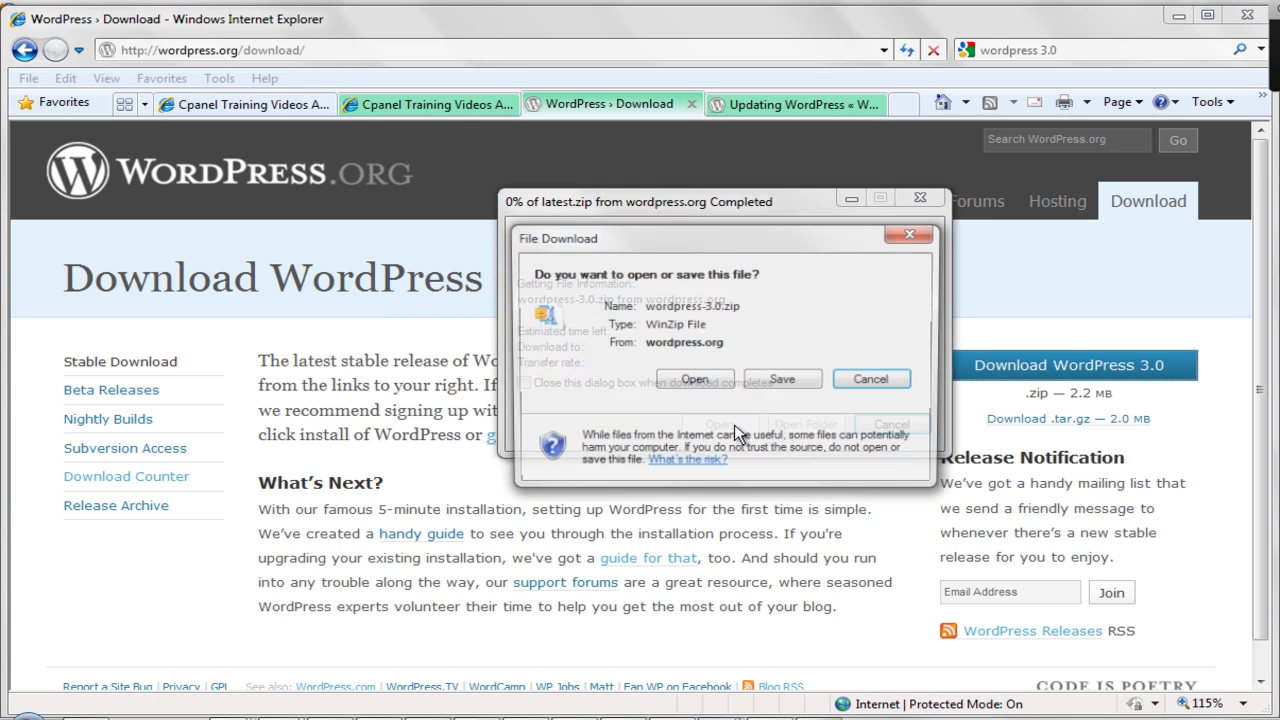
click(792, 381)
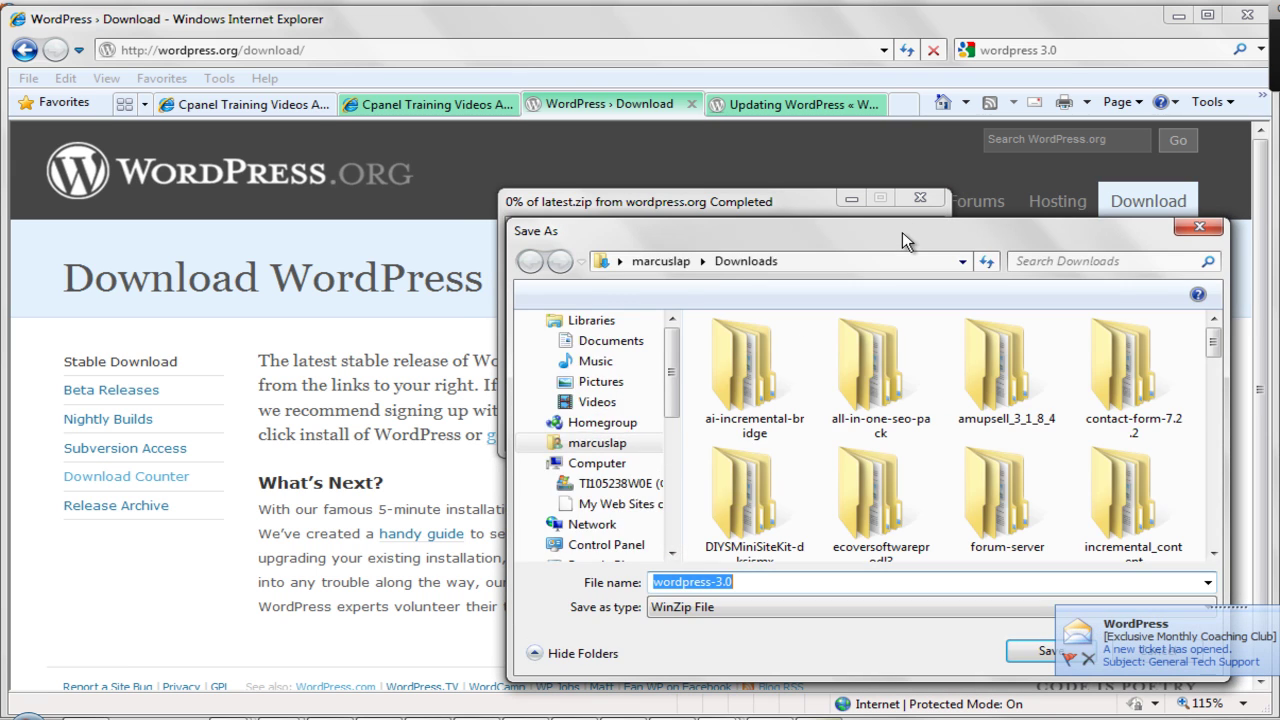
drag(902, 232, 641, 129)
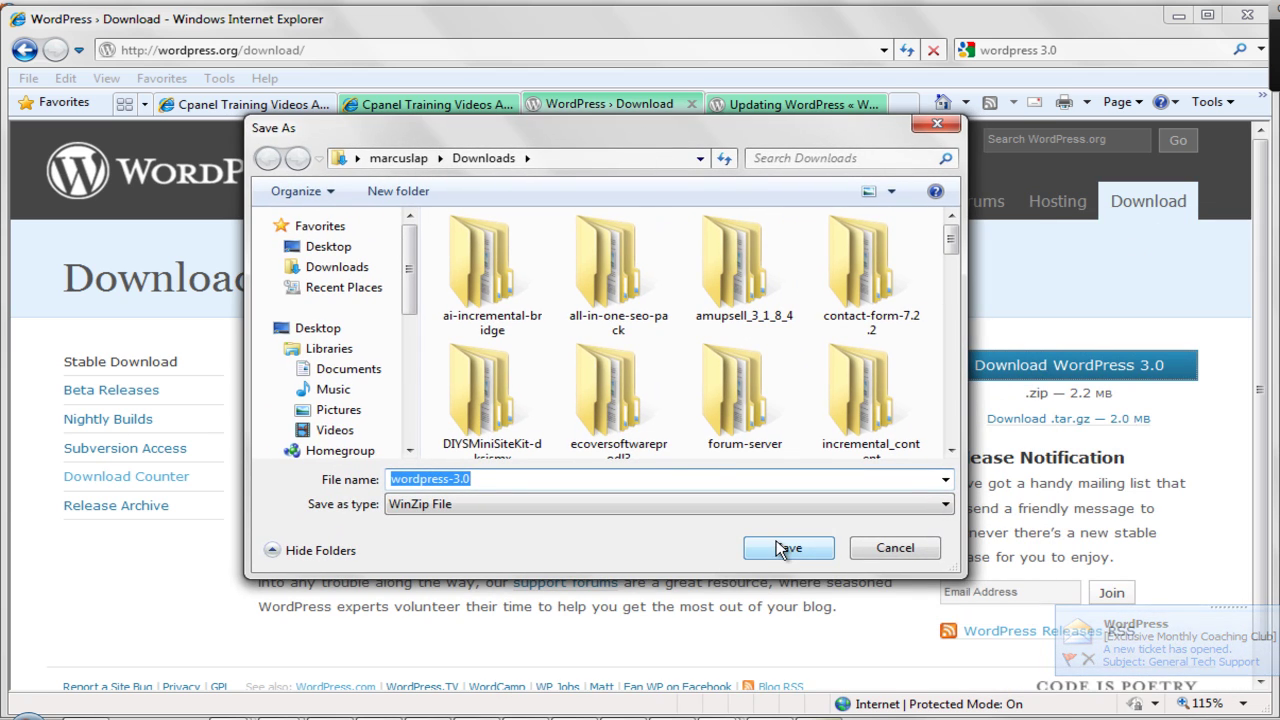
click(785, 548)
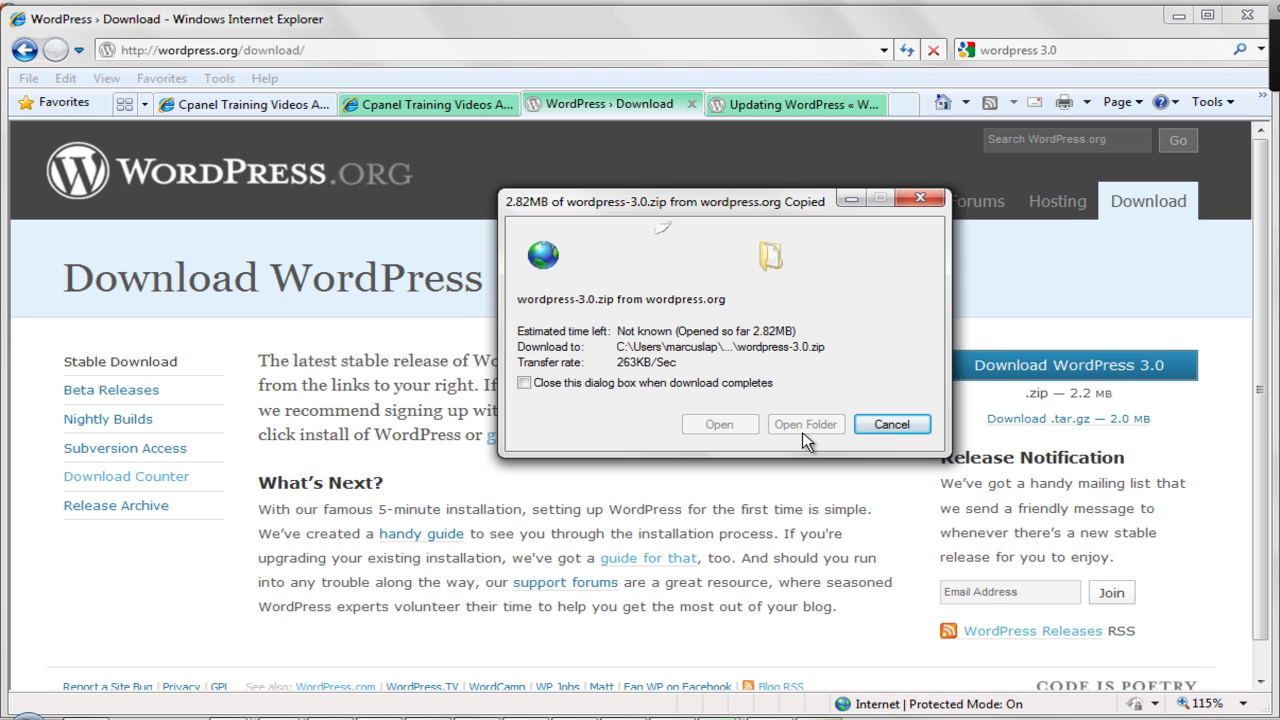
click(410, 110)
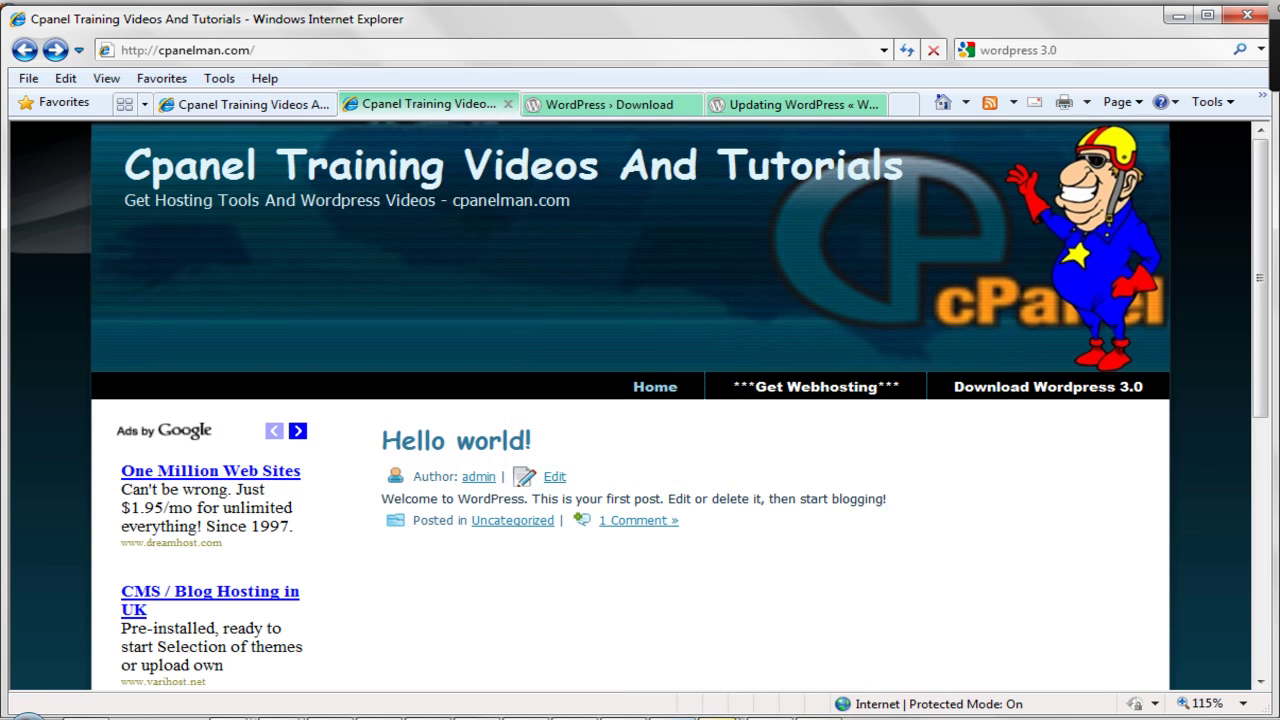
- Open the Downloads folder and extract wordpress-3.0.zip using WinZip's Extract to option
mouse_move(820, 710)
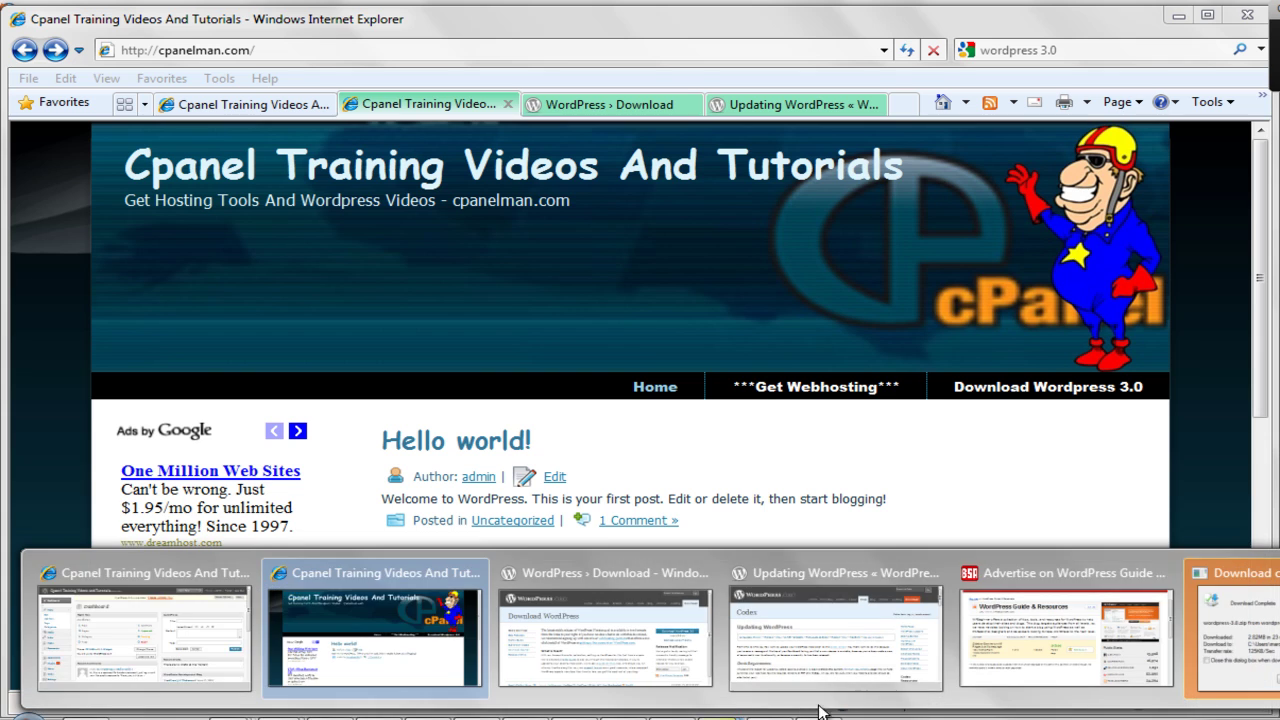
click(1273, 635)
click(802, 424)
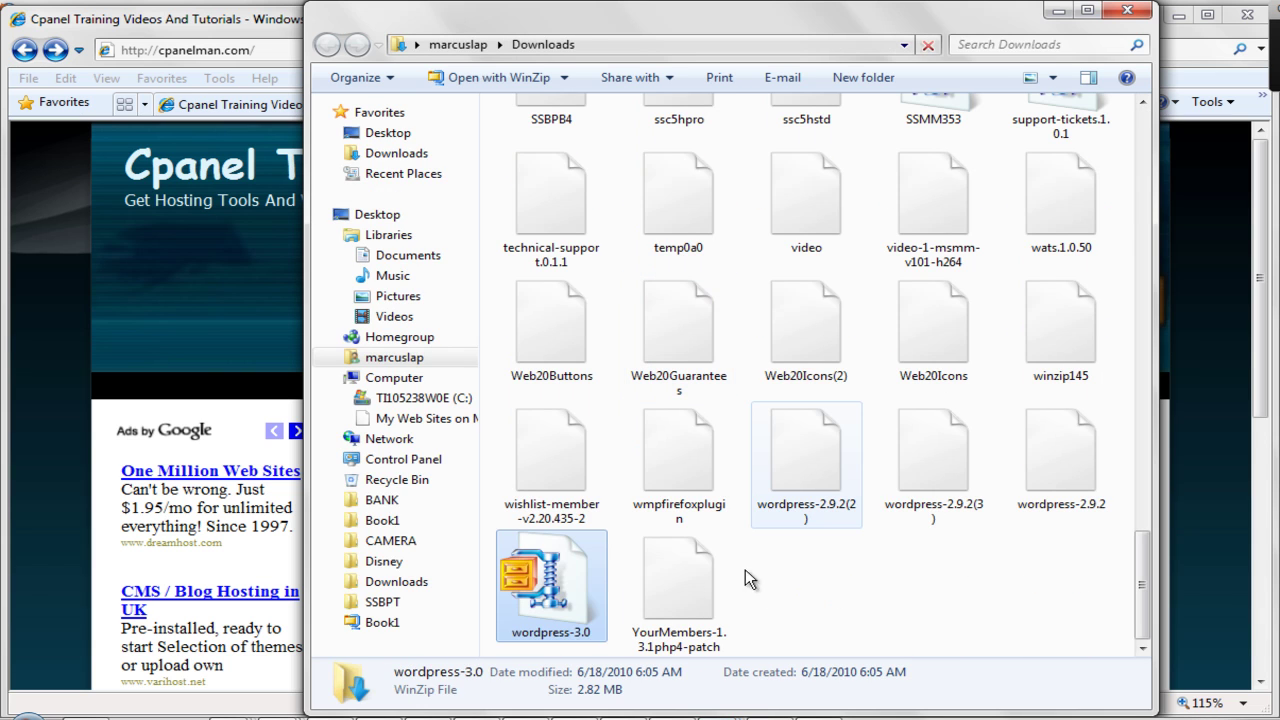
double_click(542, 583)
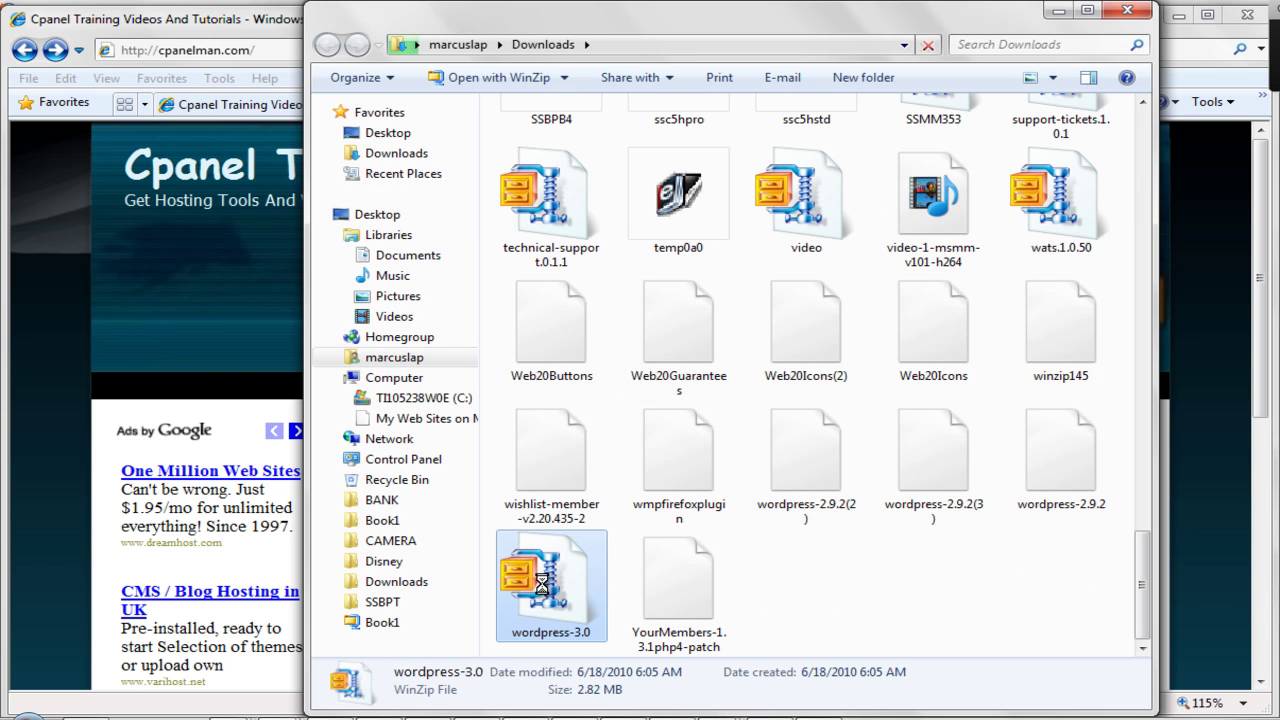
right_click(542, 583)
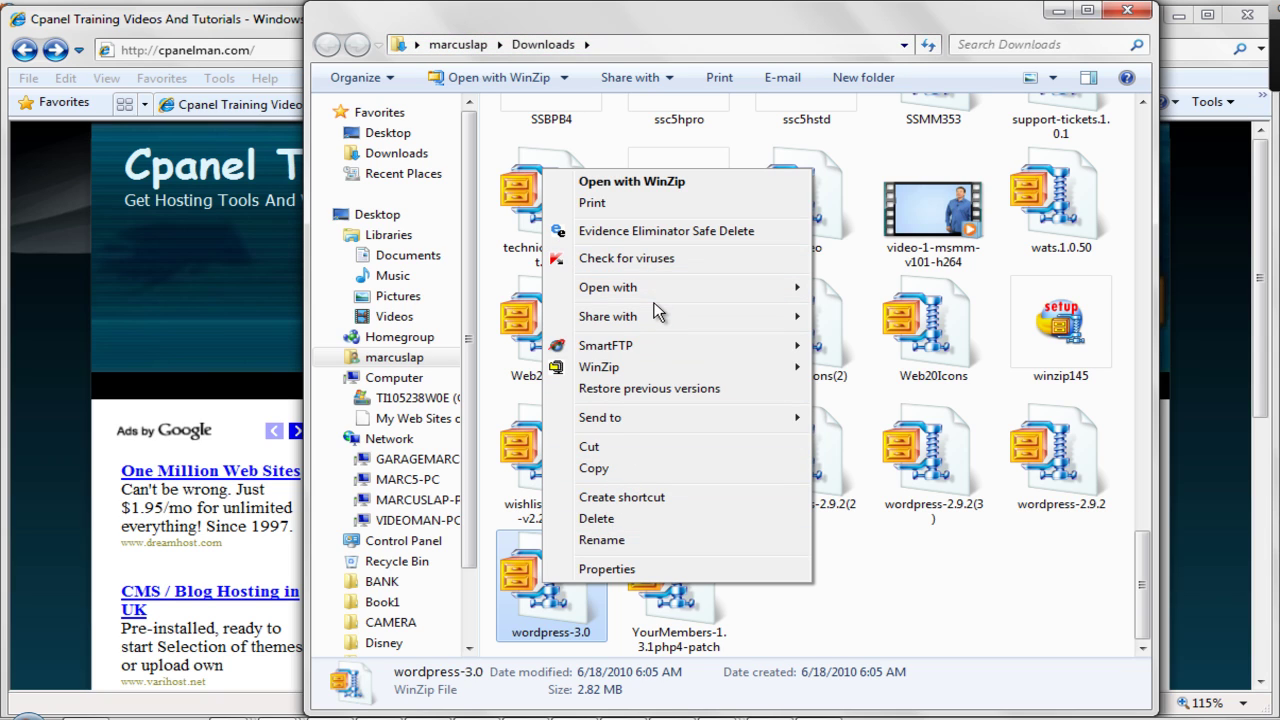
mouse_move(649, 366)
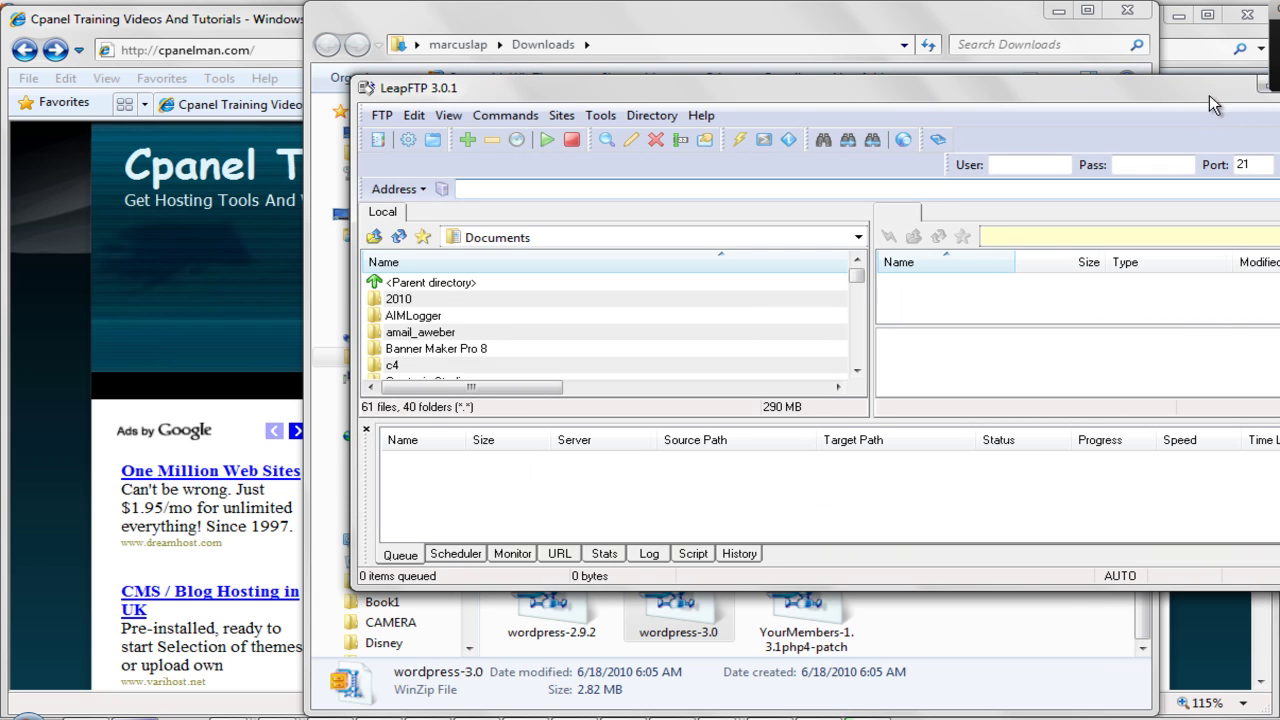
- Log in to cpanelman.com in LeapFTP with the account's user name and password
drag(1209, 96, 935, 95)
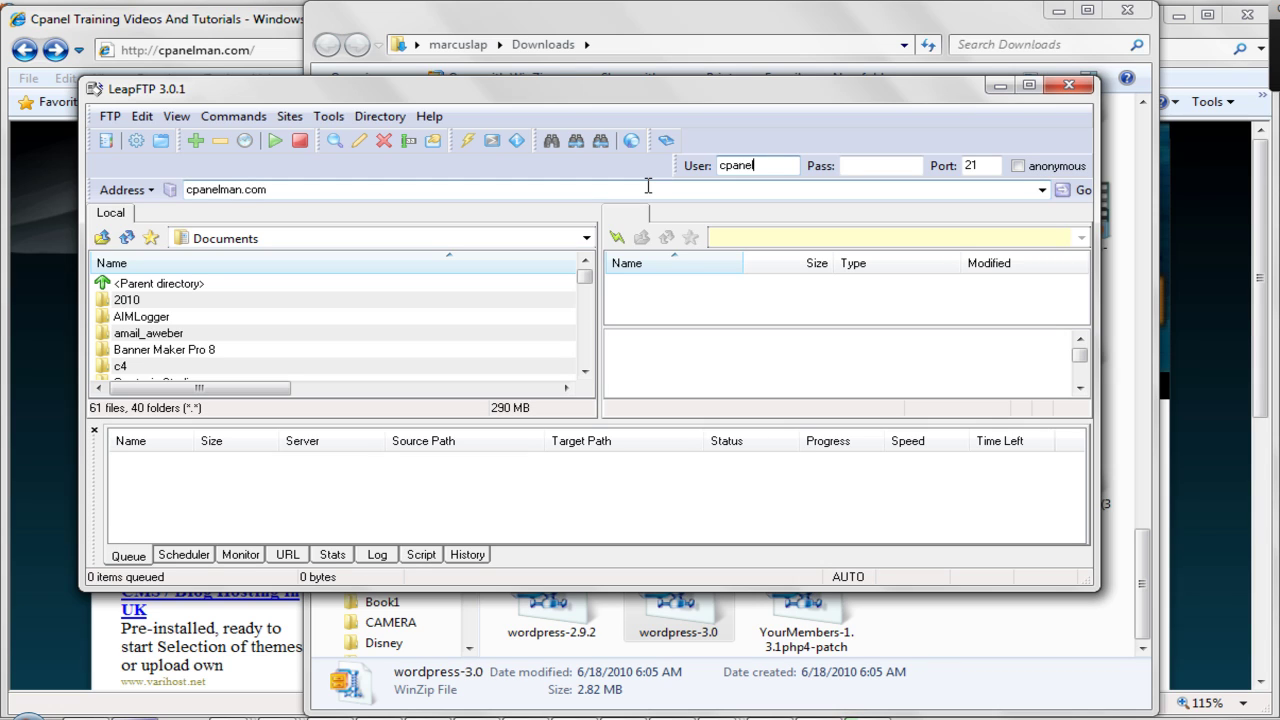
text(ma)
key(Tab)
text(******)
key(Return)
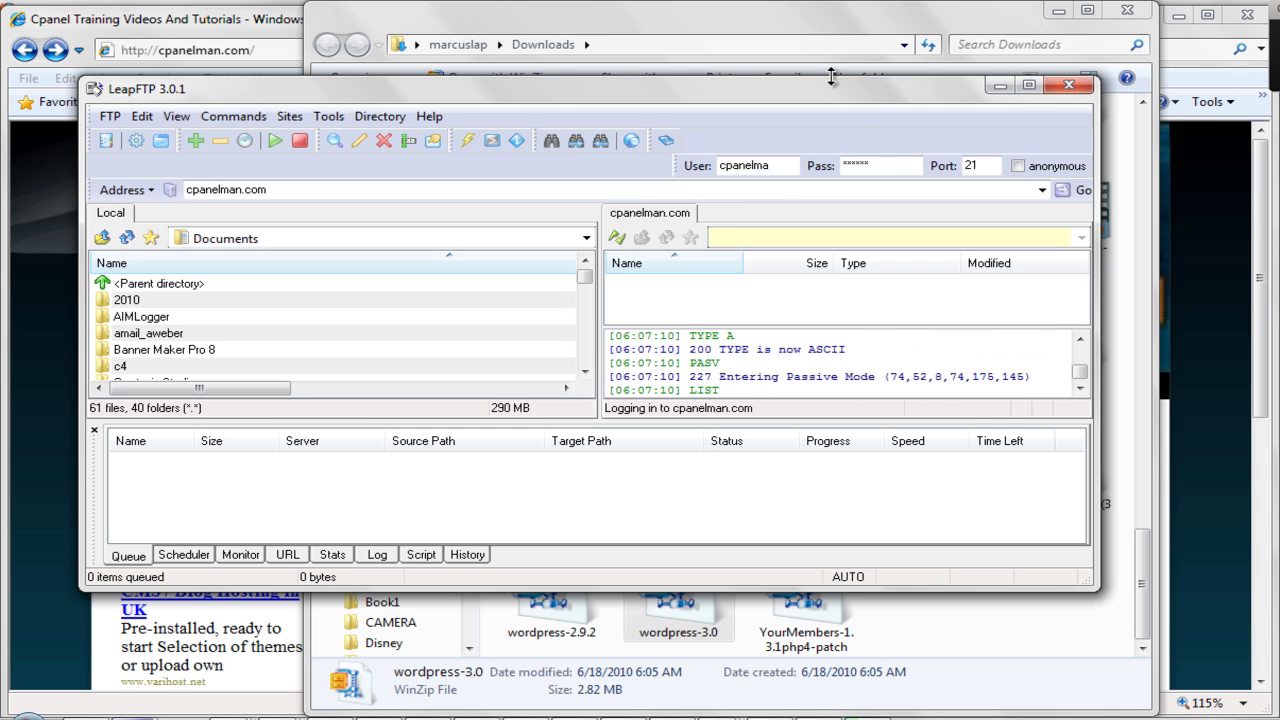
- Enlarge the LeapFTP window and open the server's www folder listing the old WordPress files
drag(830, 77, 830, 2)
drag(686, 590, 686, 712)
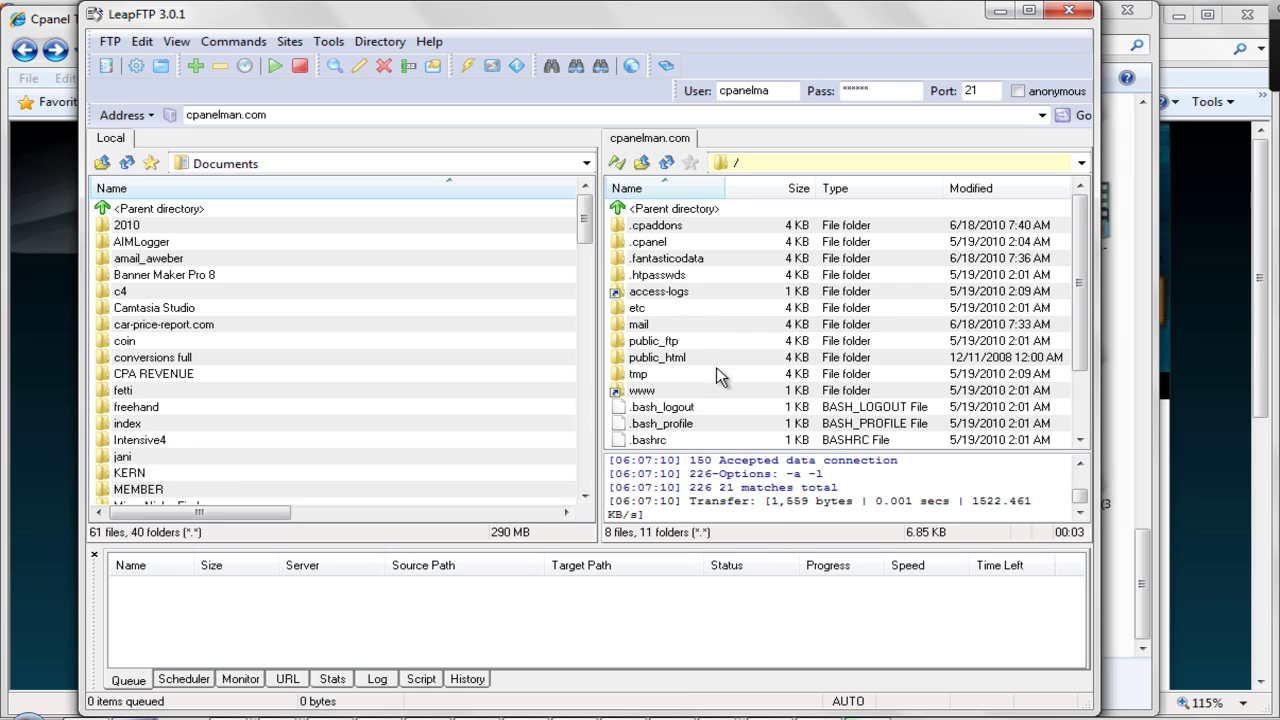
double_click(652, 390)
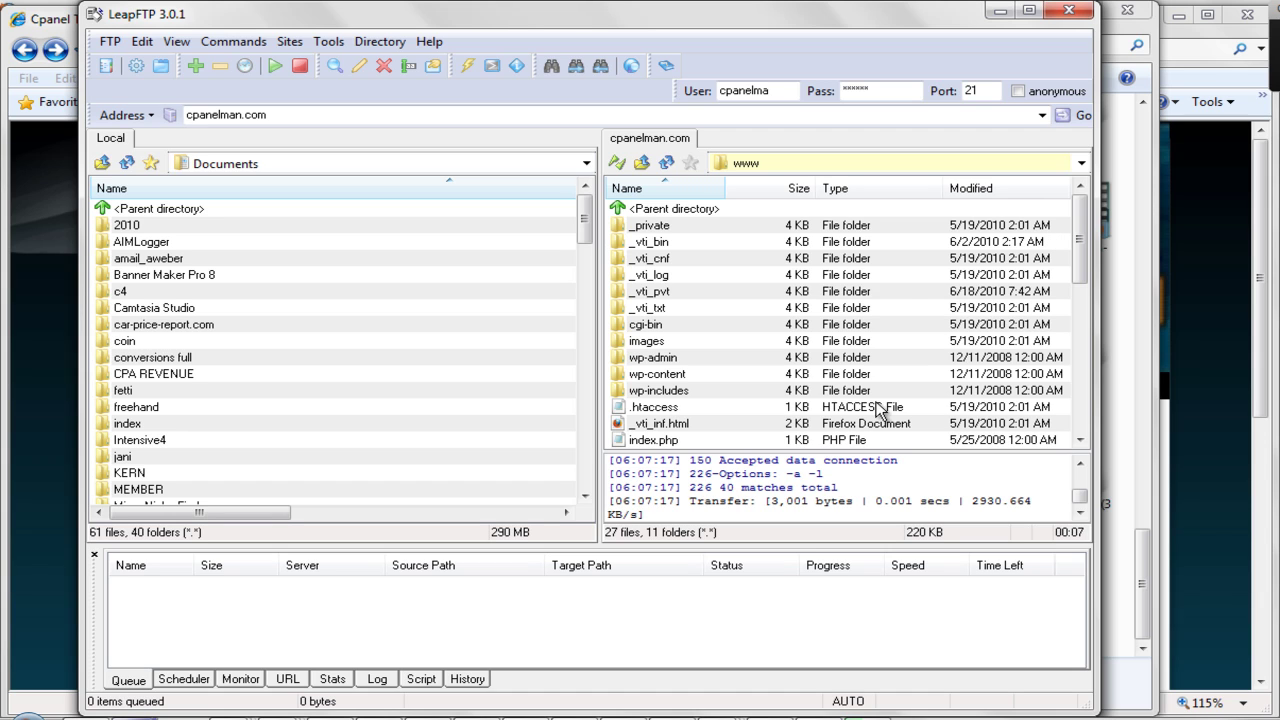
scroll(840, 352, down, 2)
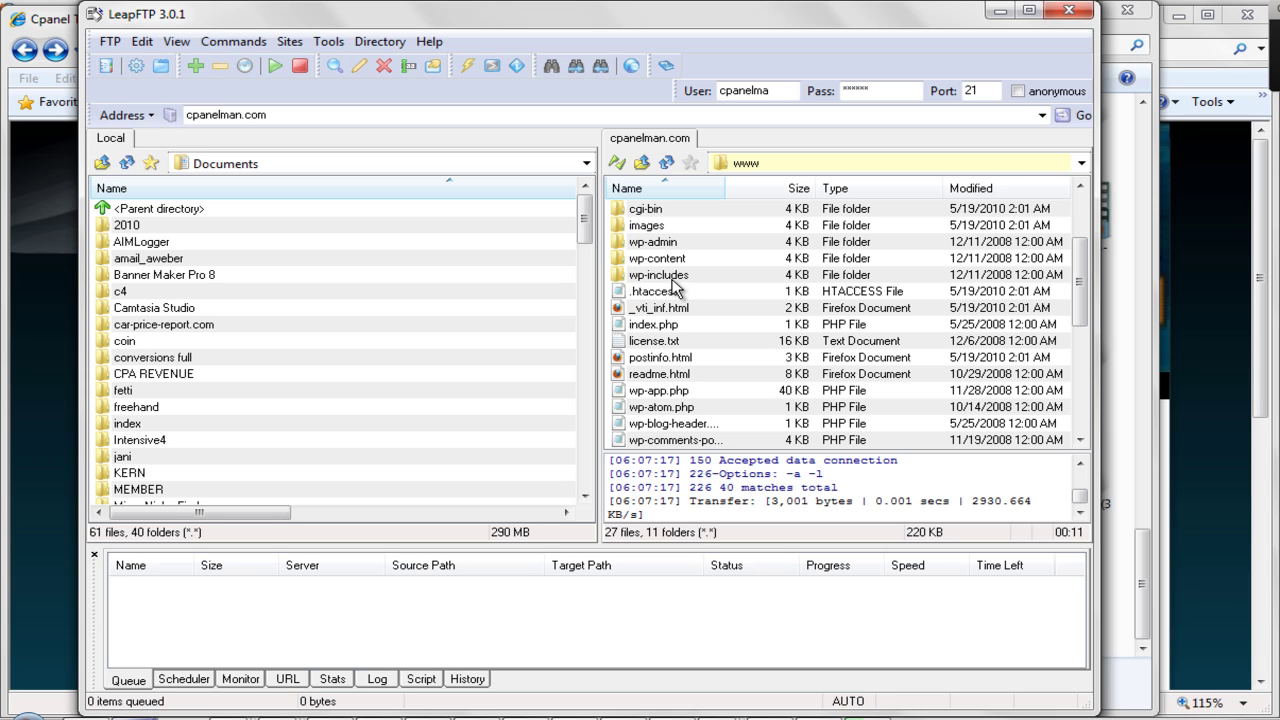
scroll(673, 287, up, 2)
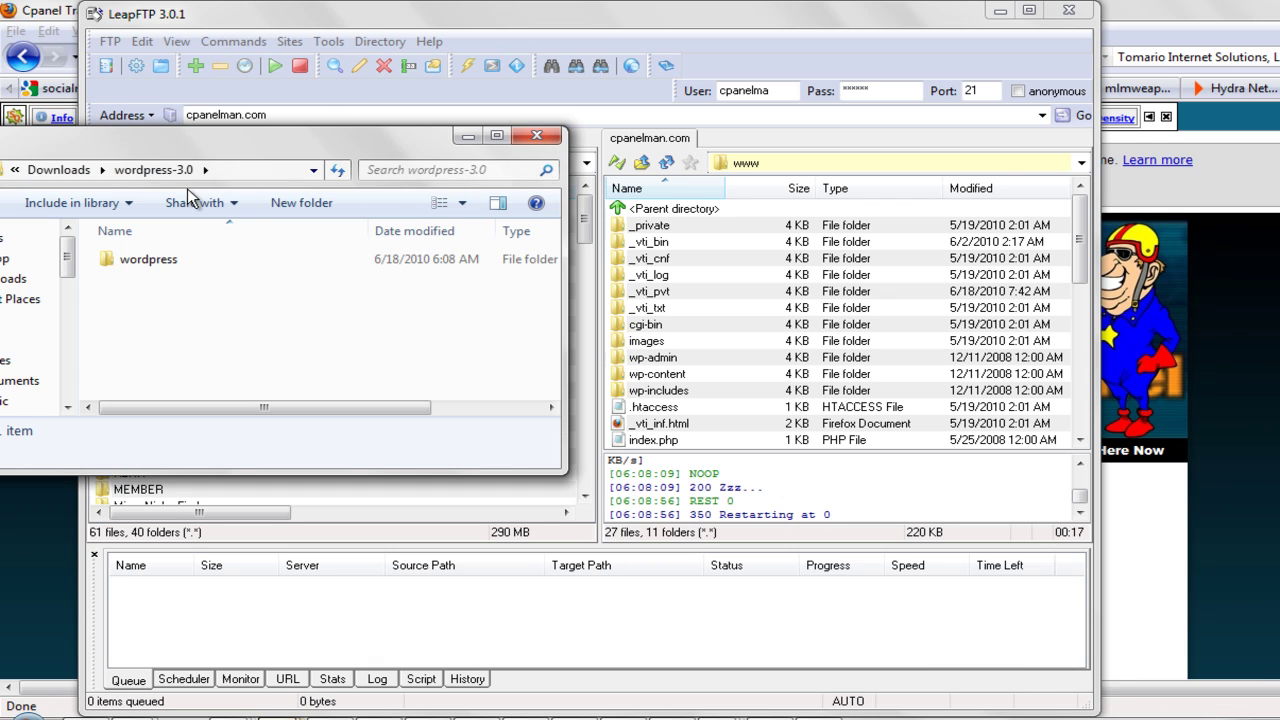
- Open the extracted wordpress folder and enlarge Explorer to show wp-admin, wp-content, wp-includes and PHP files
double_click(144, 260)
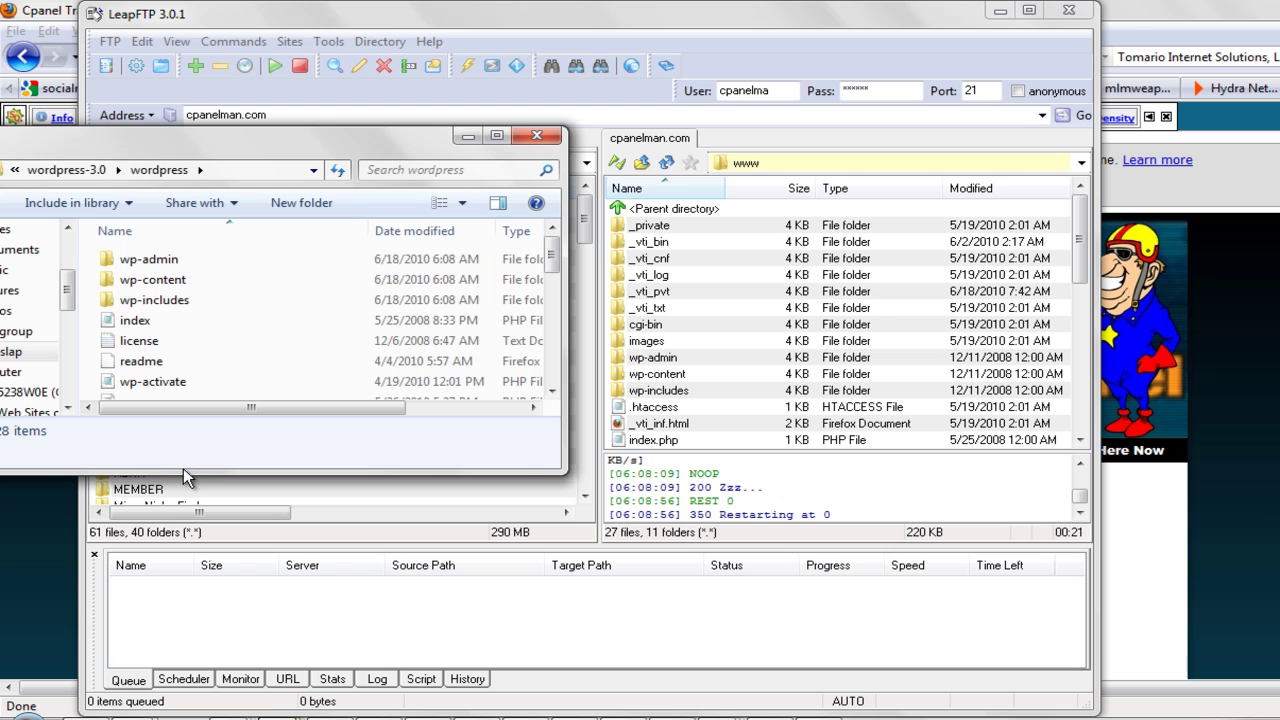
drag(183, 468, 133, 716)
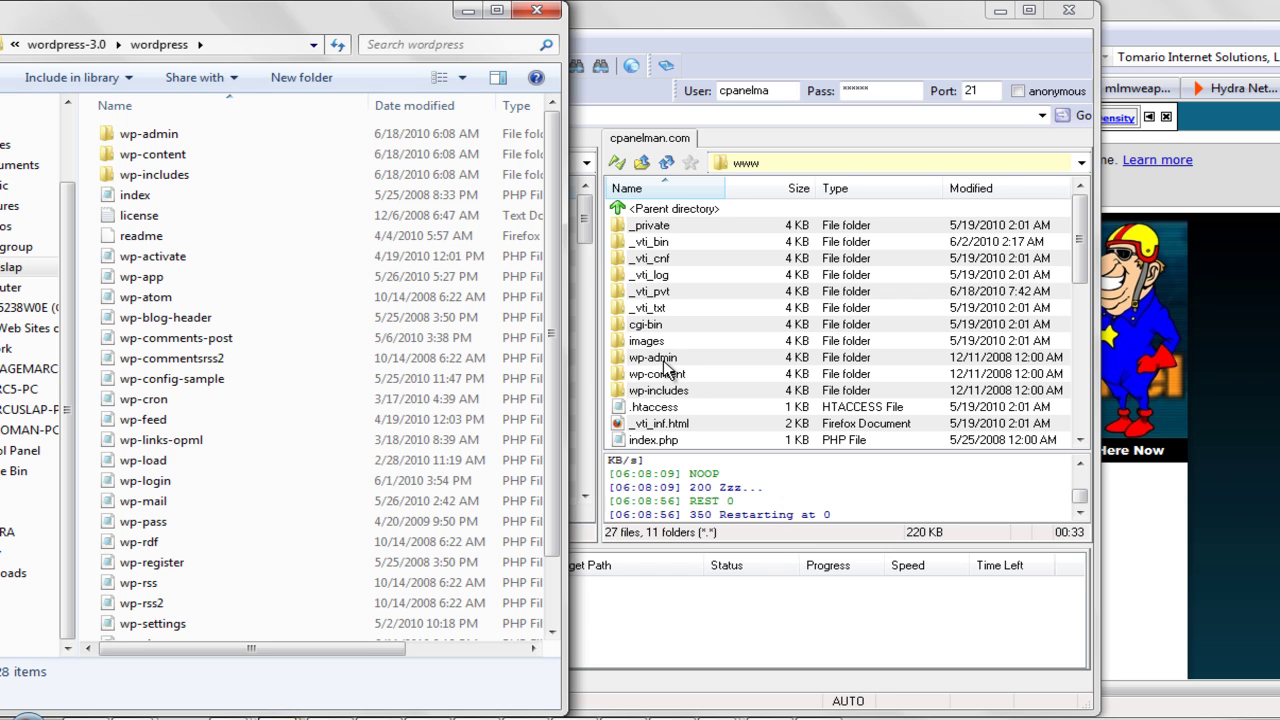
- Delete the old wp-admin folder from cpanelman.com's www directory in LeapFTP
click(663, 358)
right_click(662, 360)
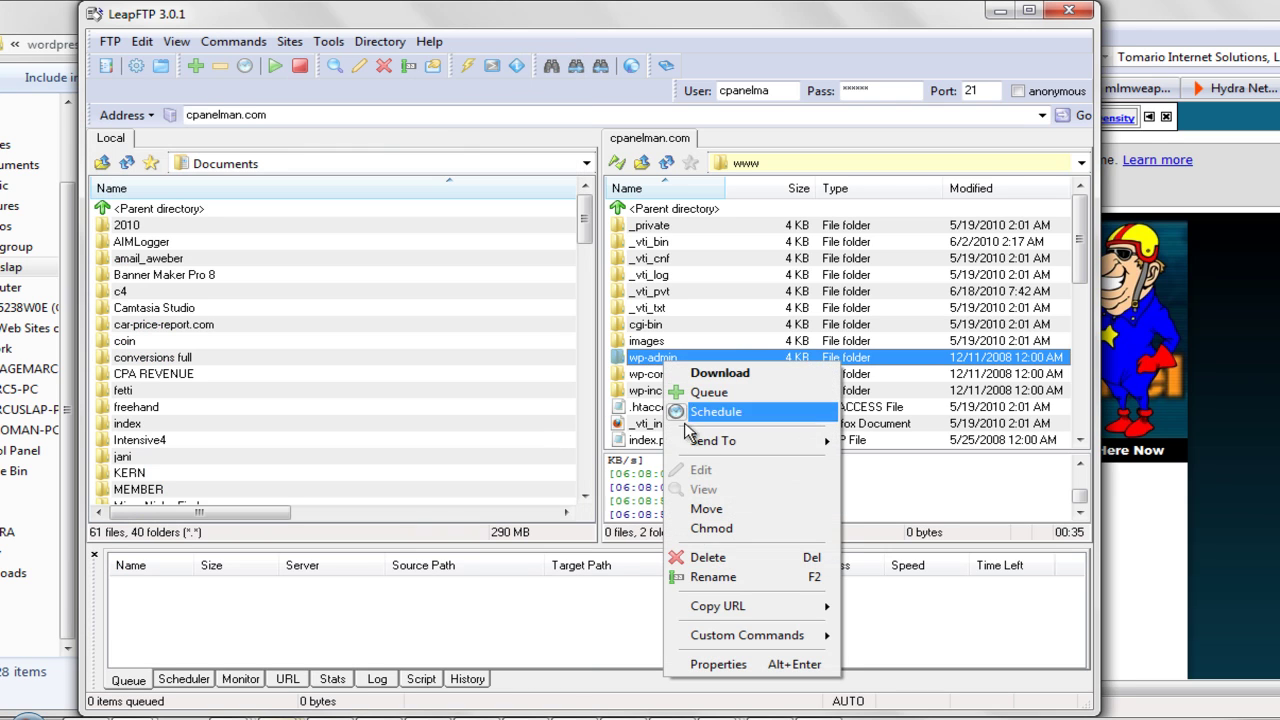
click(716, 558)
click(662, 409)
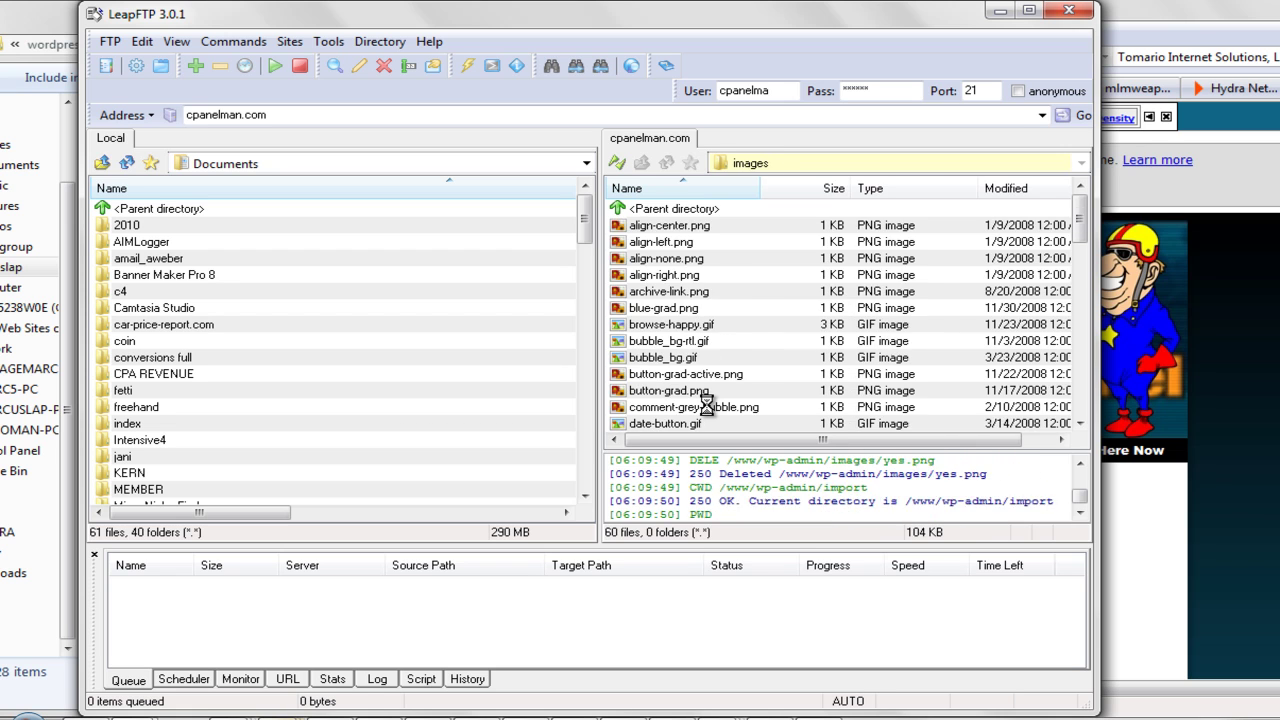
drag(742, 16, 897, 20)
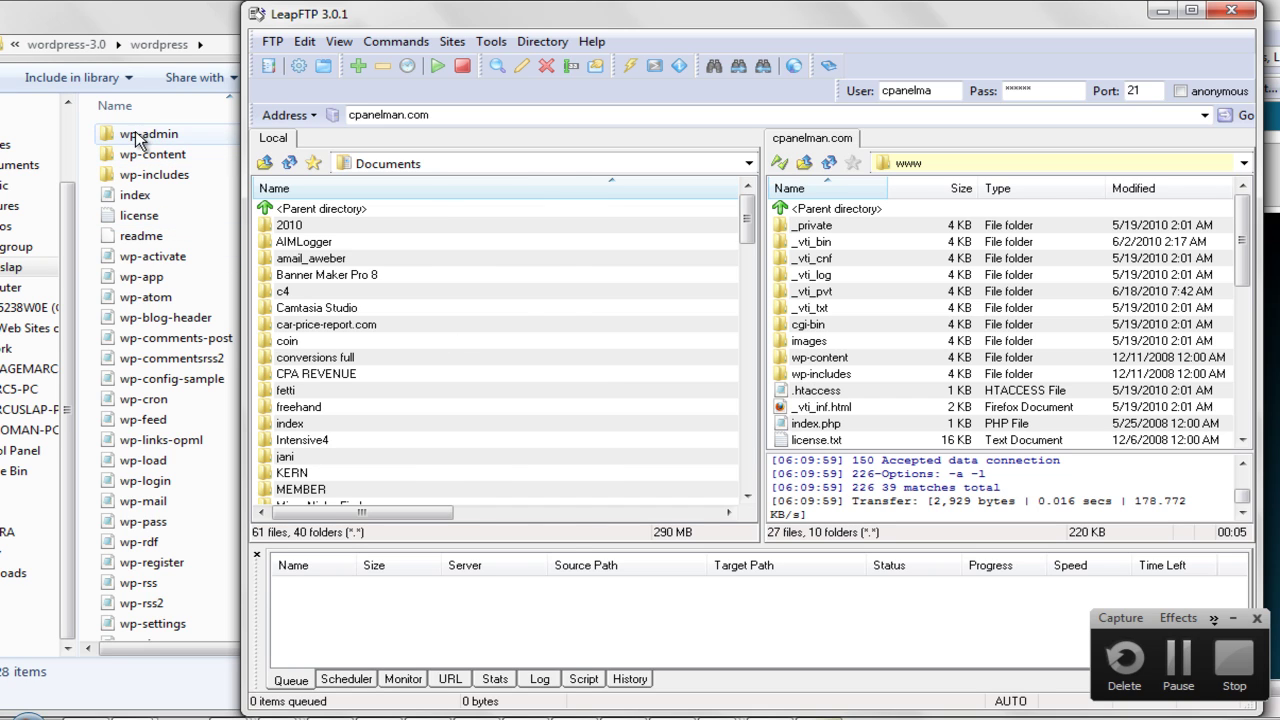
- Upload the new WordPress 3.0 wp-admin folder from Explorer into the server's www folder
click(138, 25)
click(126, 139)
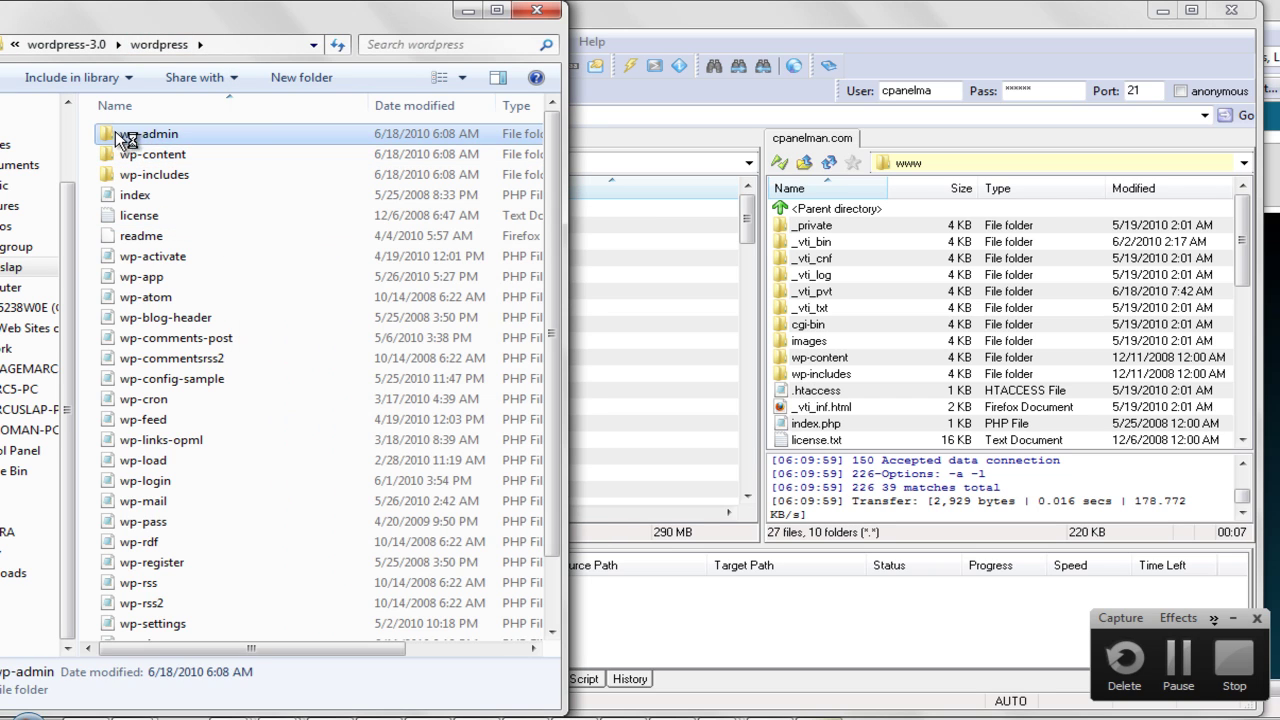
drag(126, 139, 924, 418)
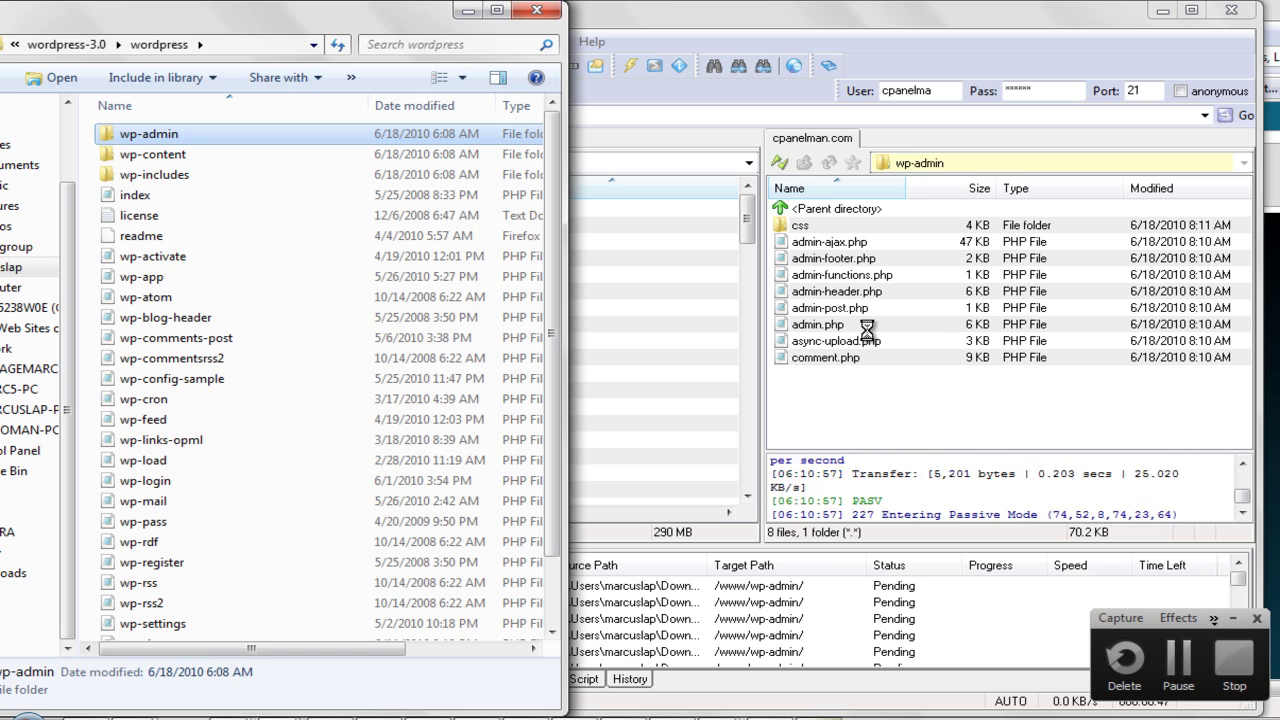
click(1174, 660)
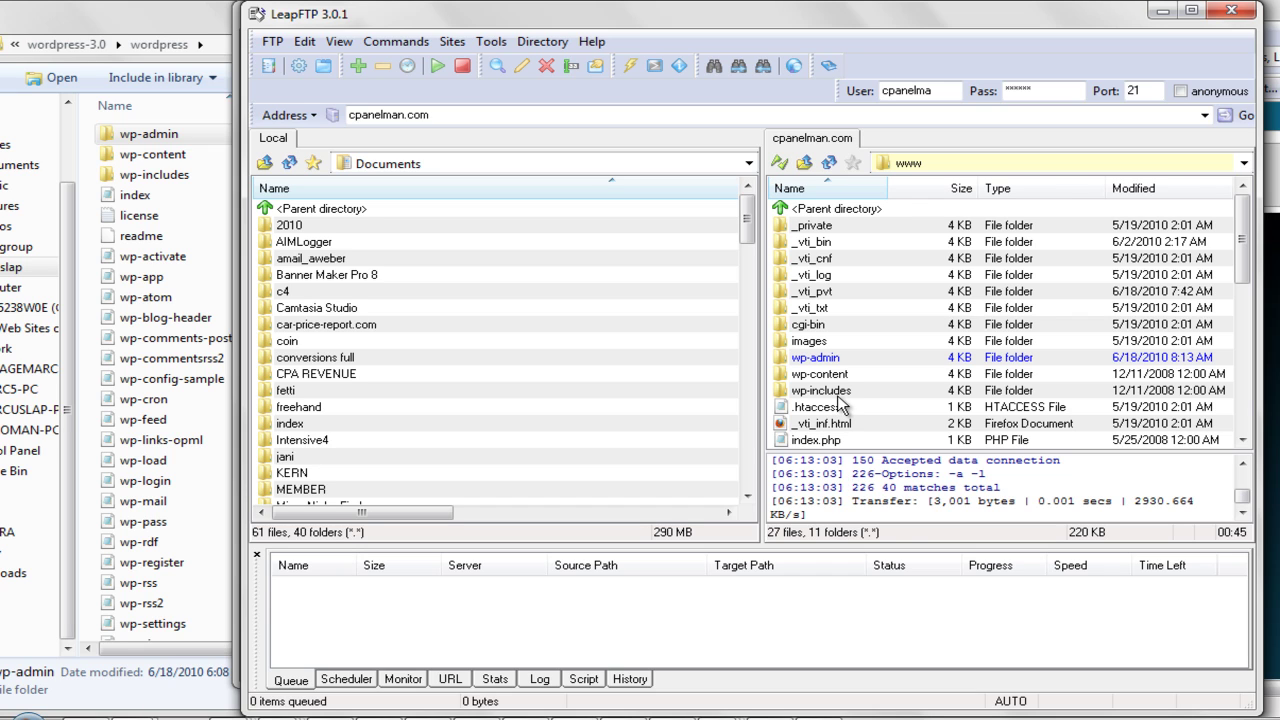
- Delete the old wp-includes folder from the server's www directory, confirming the recursive delete
right_click(843, 398)
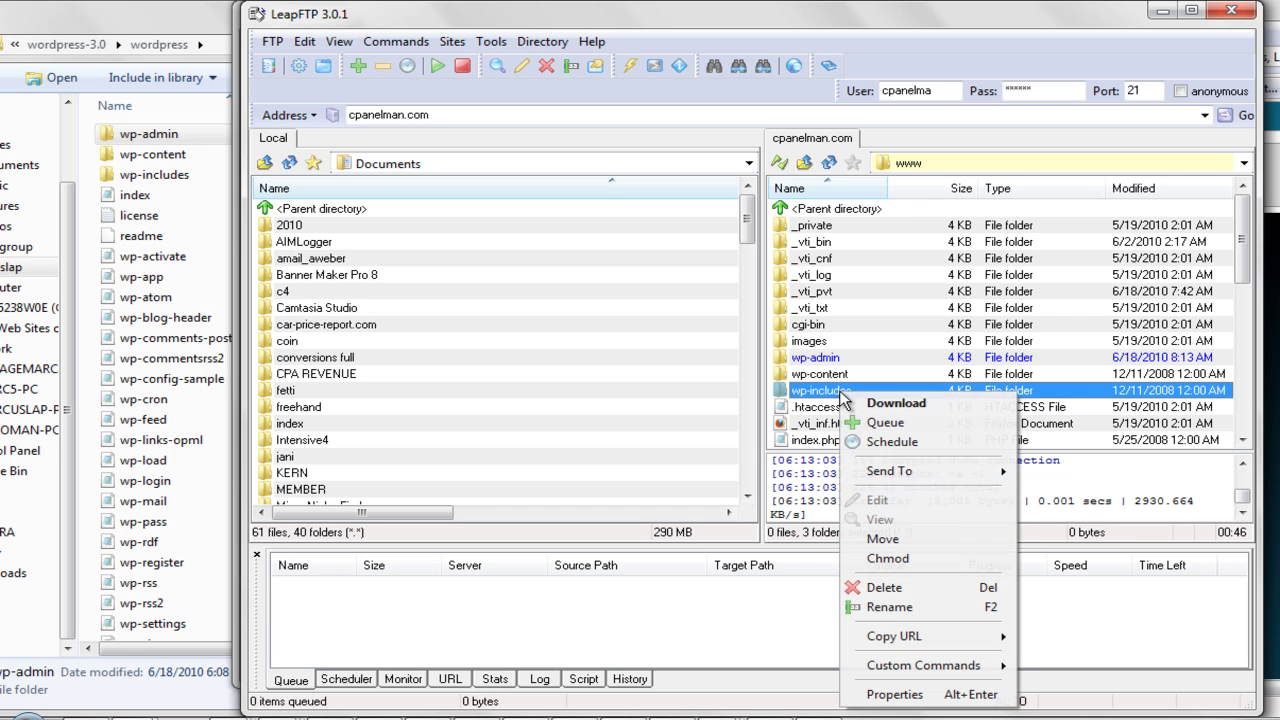
click(886, 587)
click(682, 409)
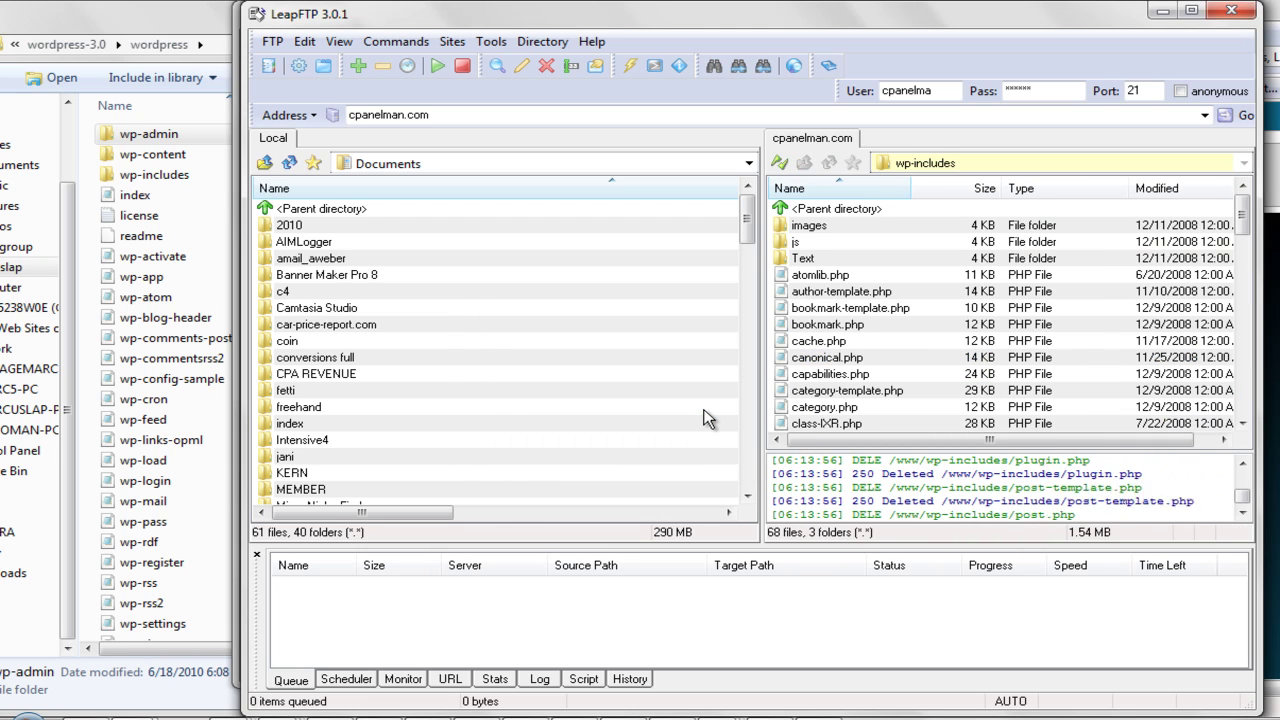
- Bring the extracted local wordpress folder forward and refresh the LeapFTP listing with F9
click(176, 30)
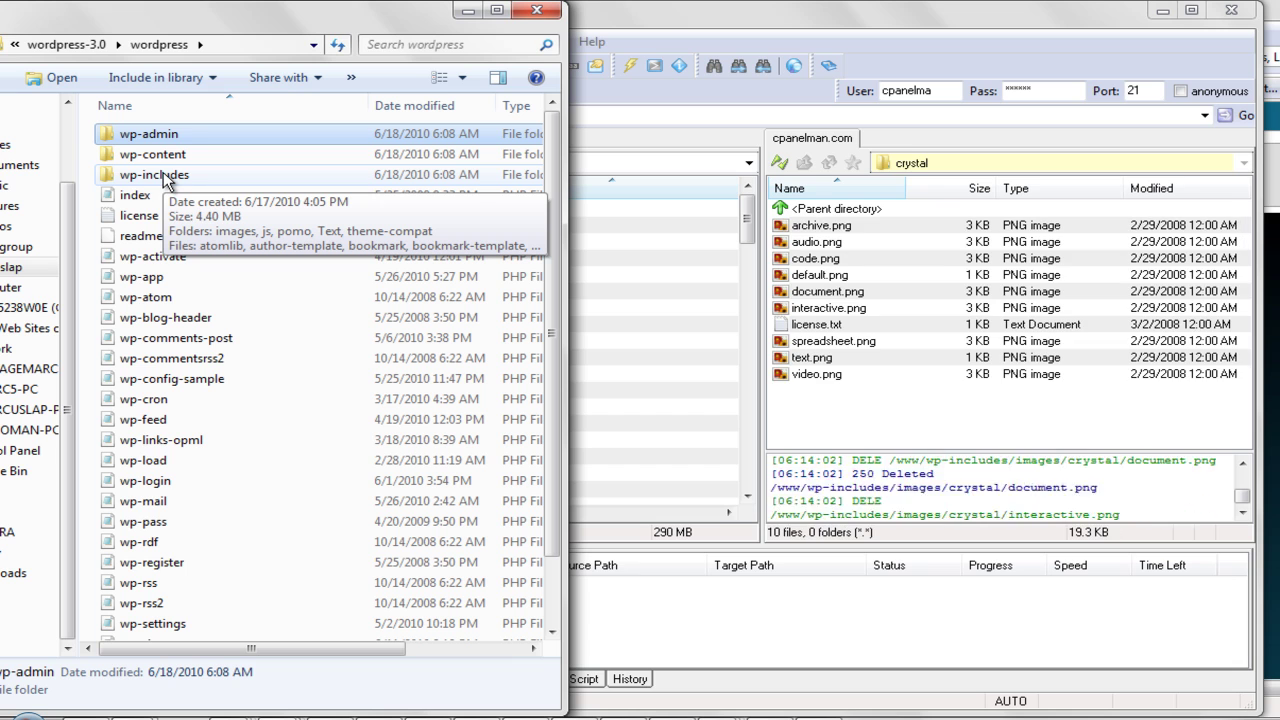
key(F9)
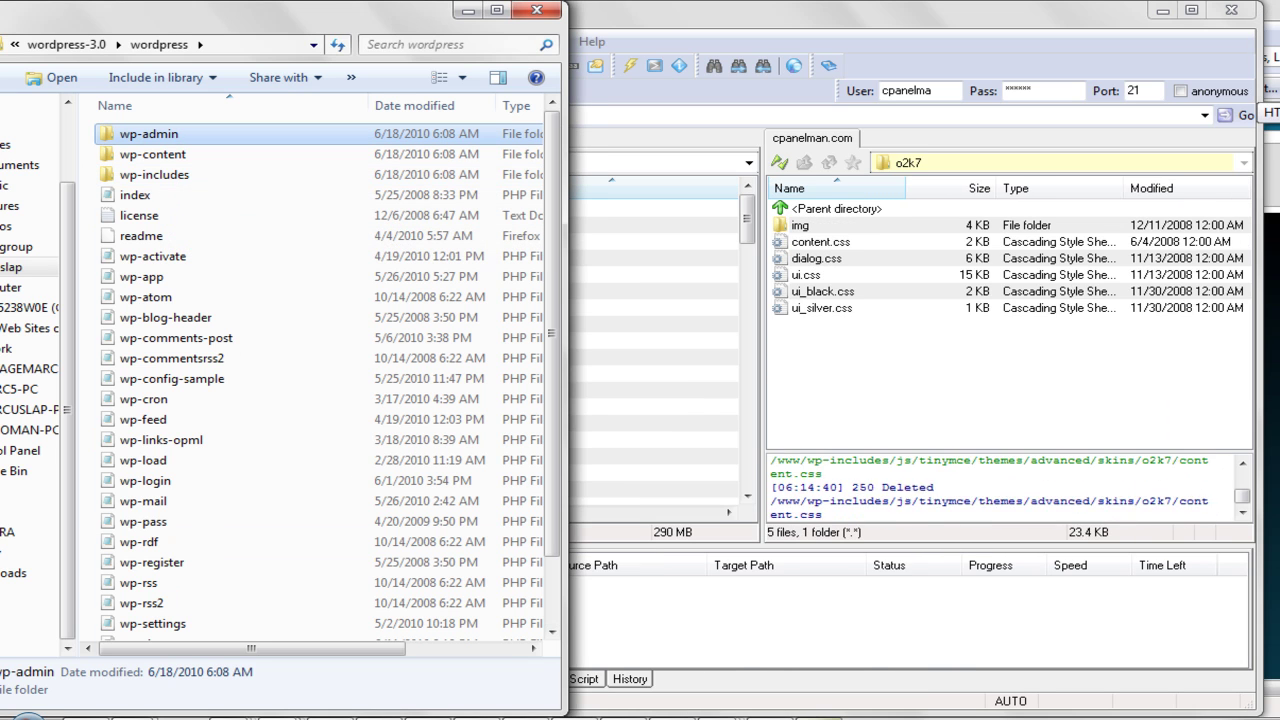
double_click(1000, 225)
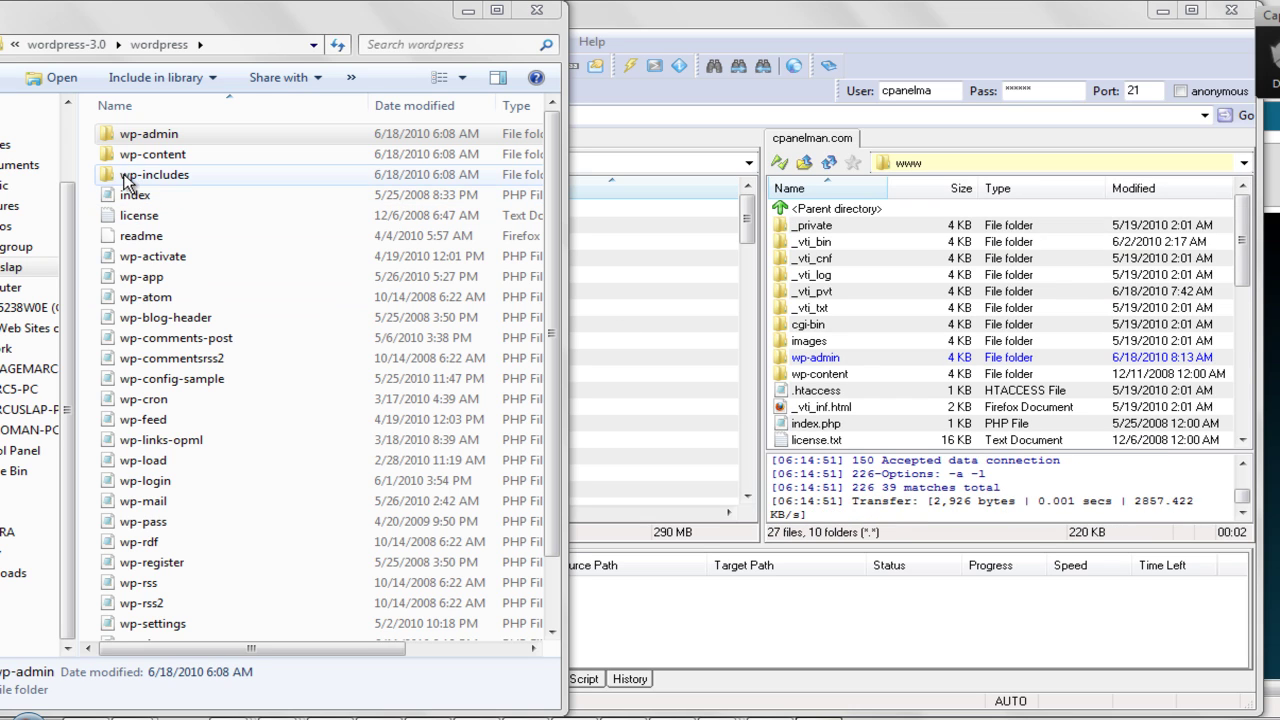
- Upload the new wp-includes folder into www, then open the server's wp-content folder
drag(134, 176, 931, 423)
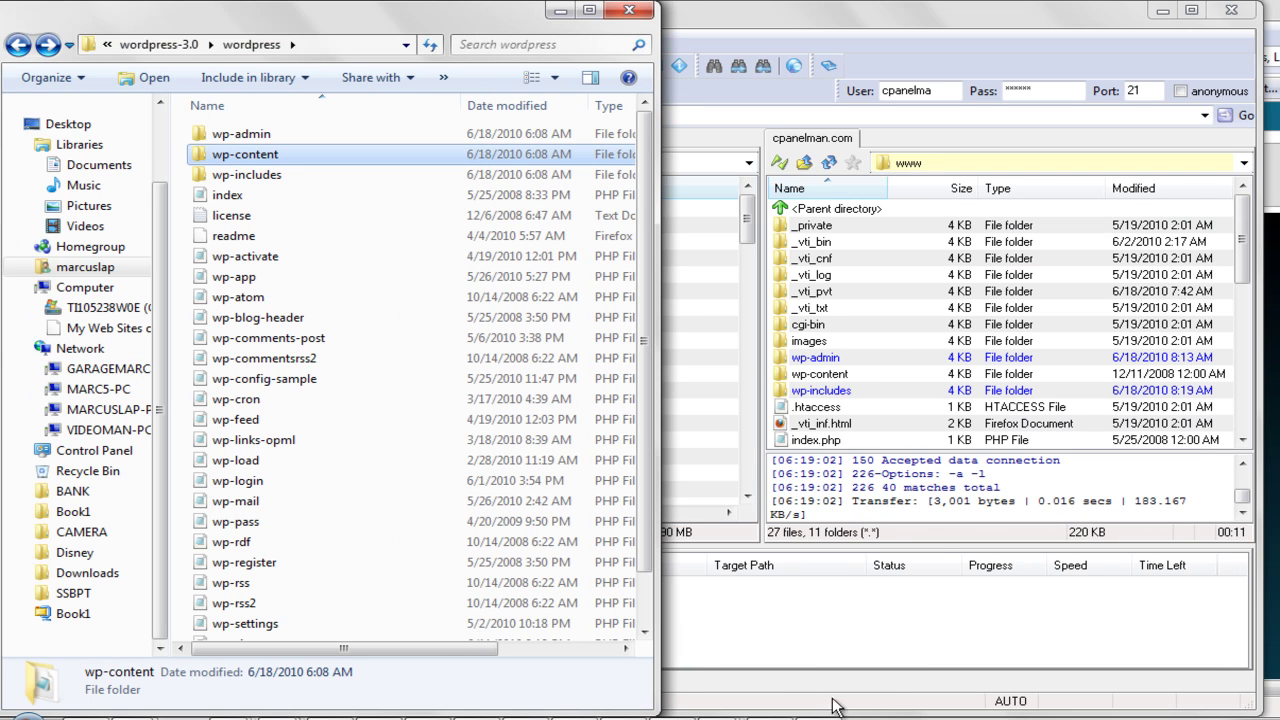
key(F9)
key(F9)
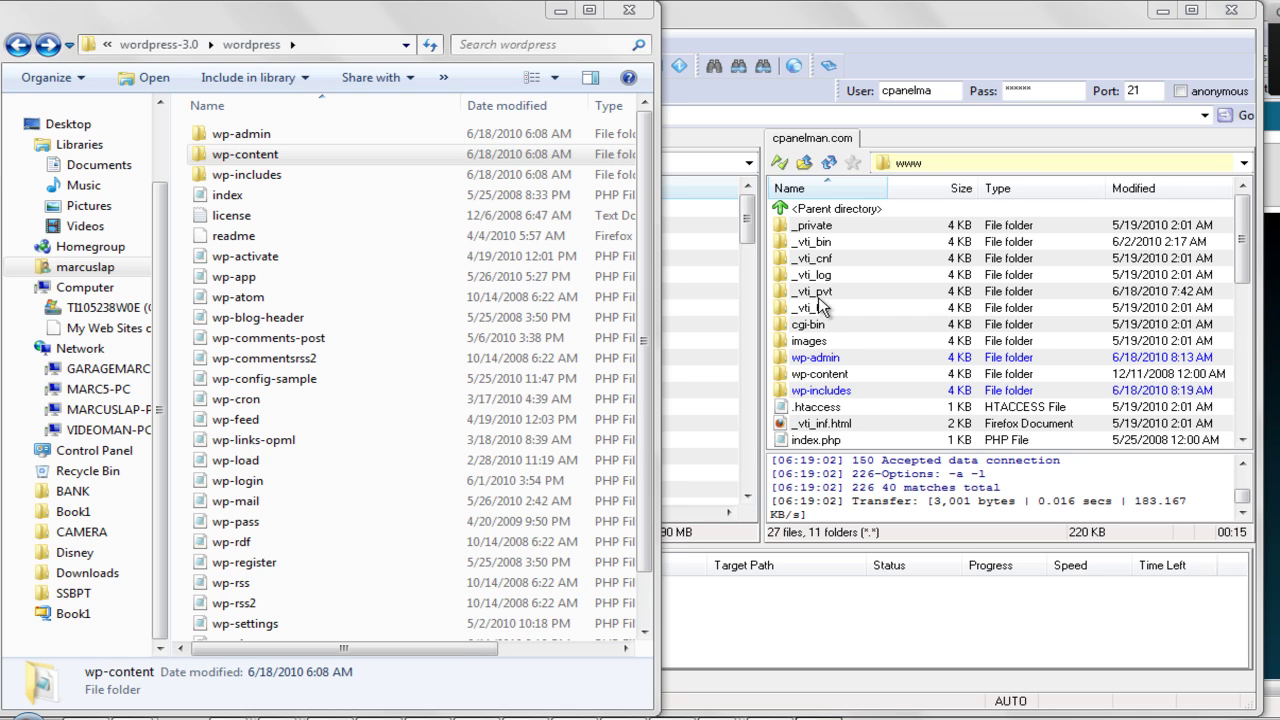
double_click(832, 374)
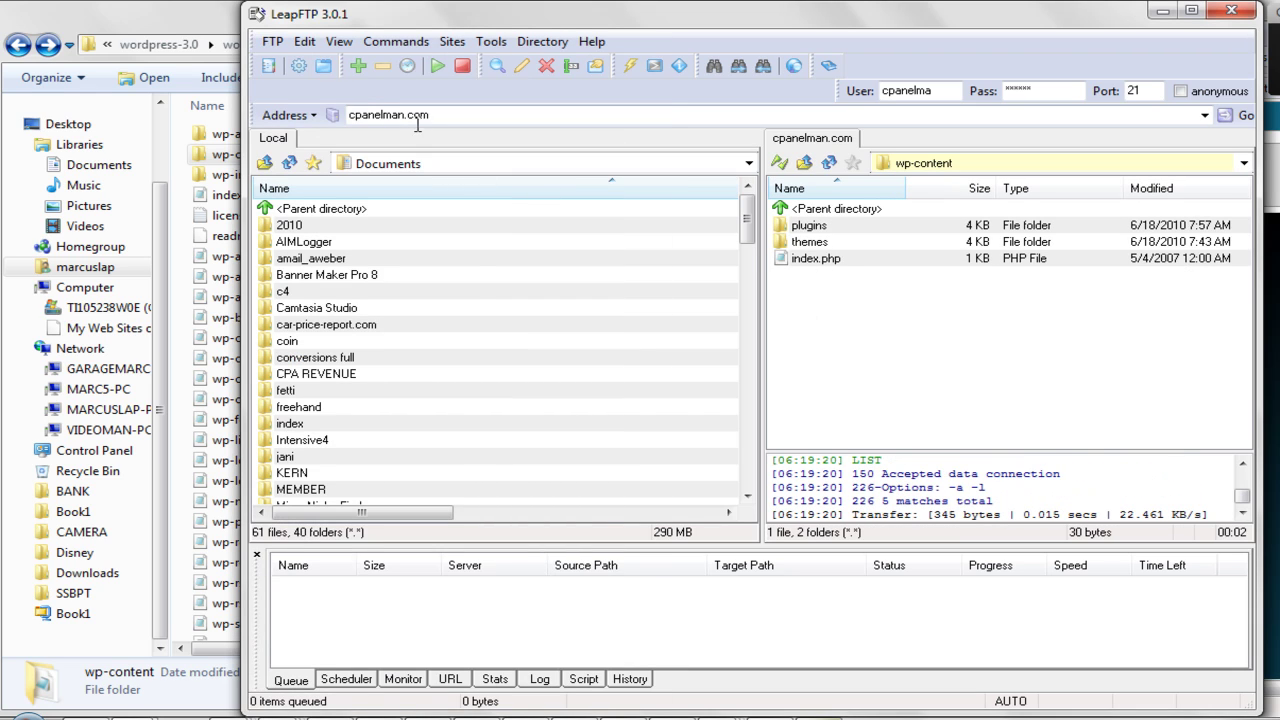
- Browse the local wordpress folder down to wp-content > themes, peeking into plugins along the way
click(192, 25)
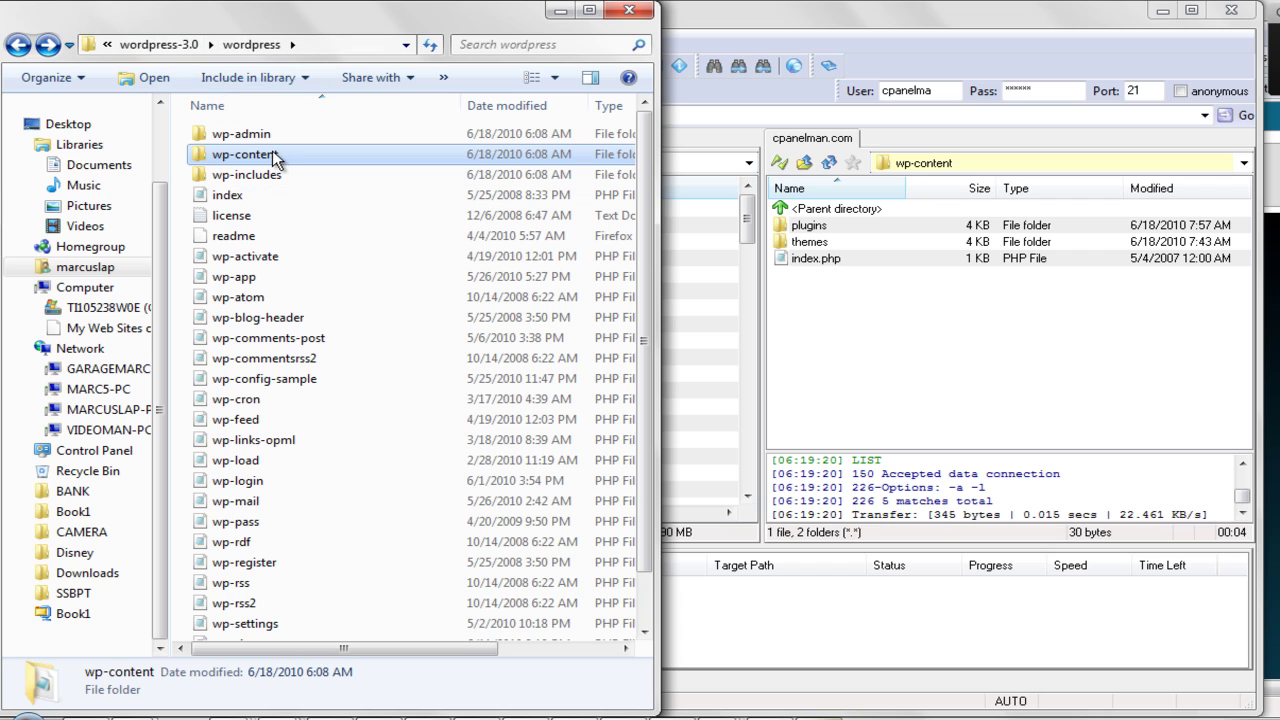
double_click(272, 154)
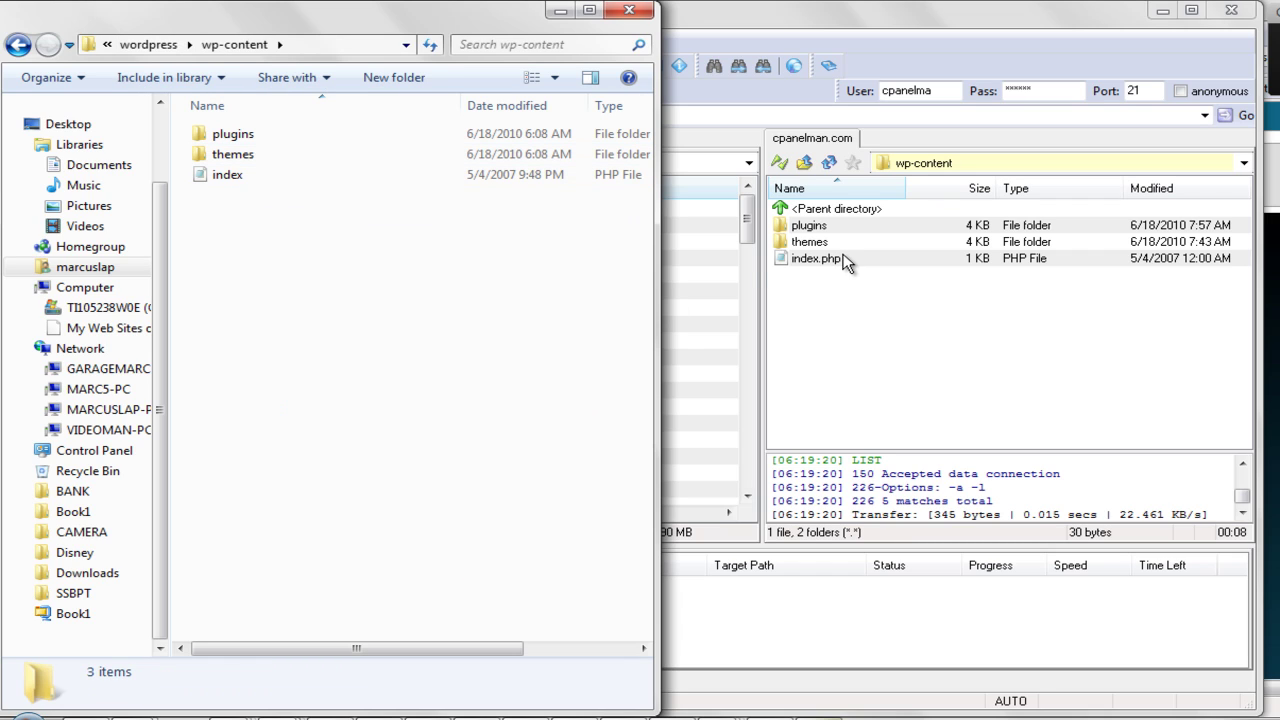
click(251, 135)
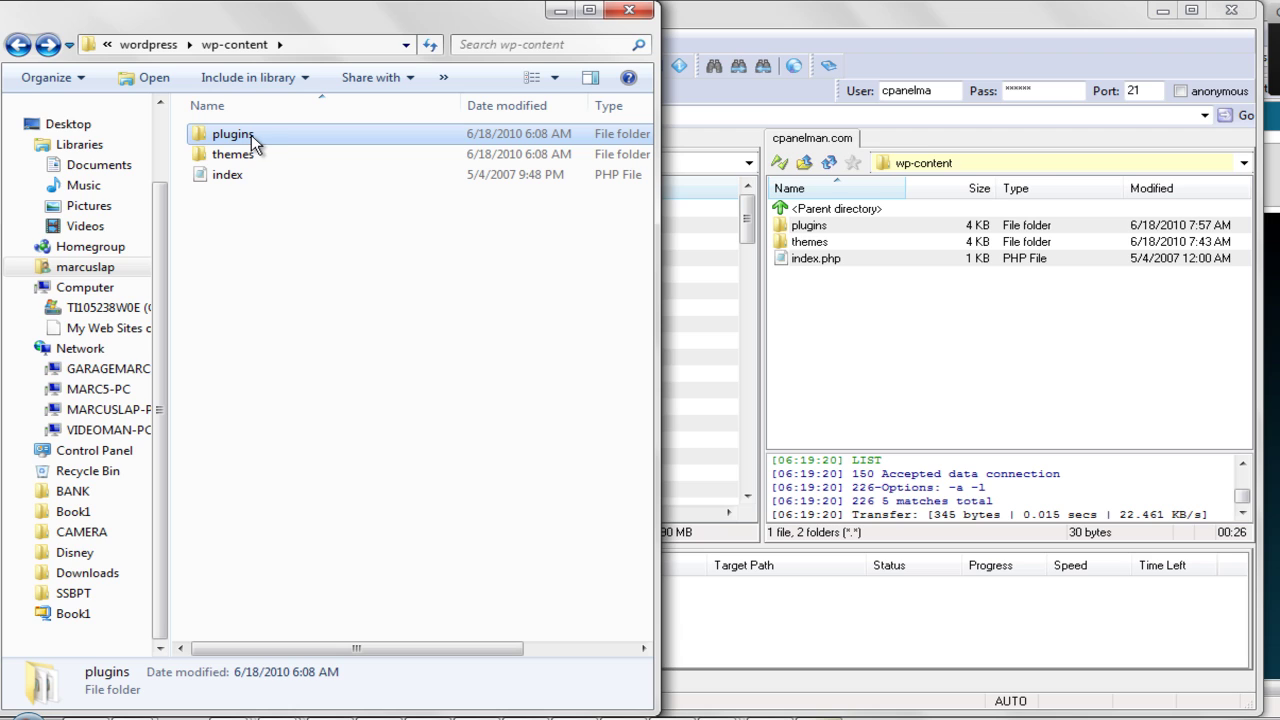
double_click(250, 135)
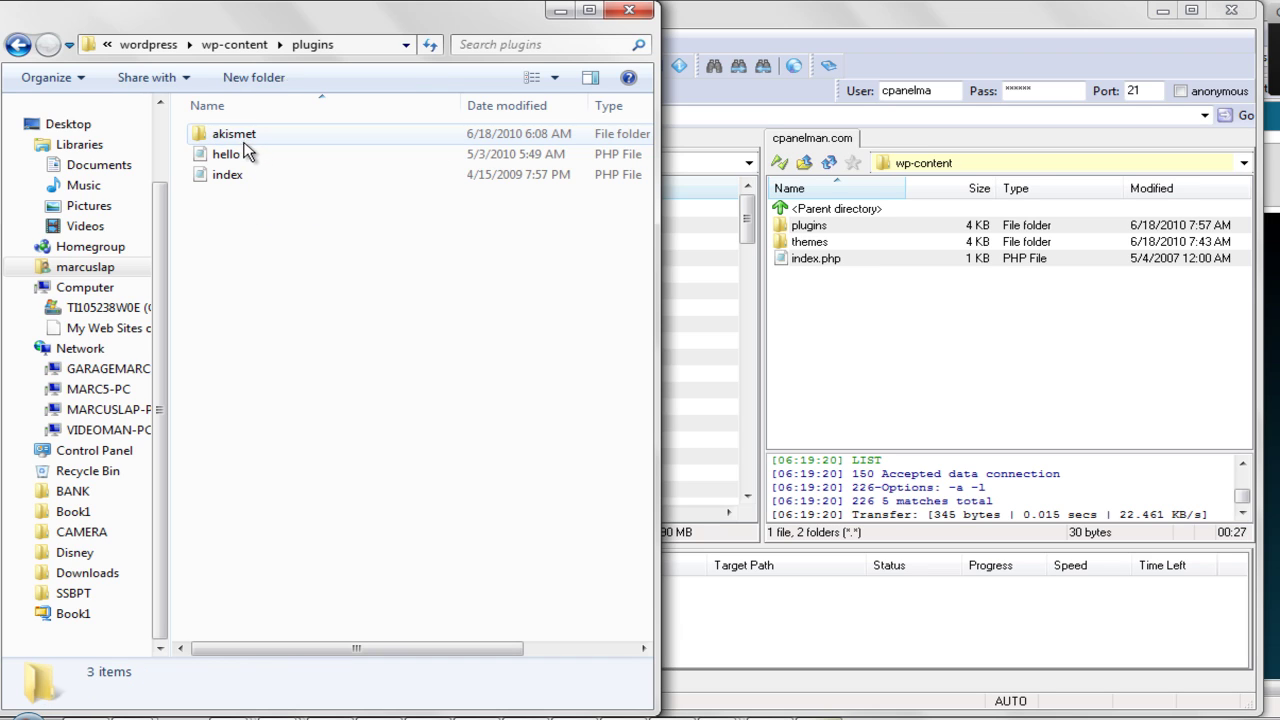
click(22, 50)
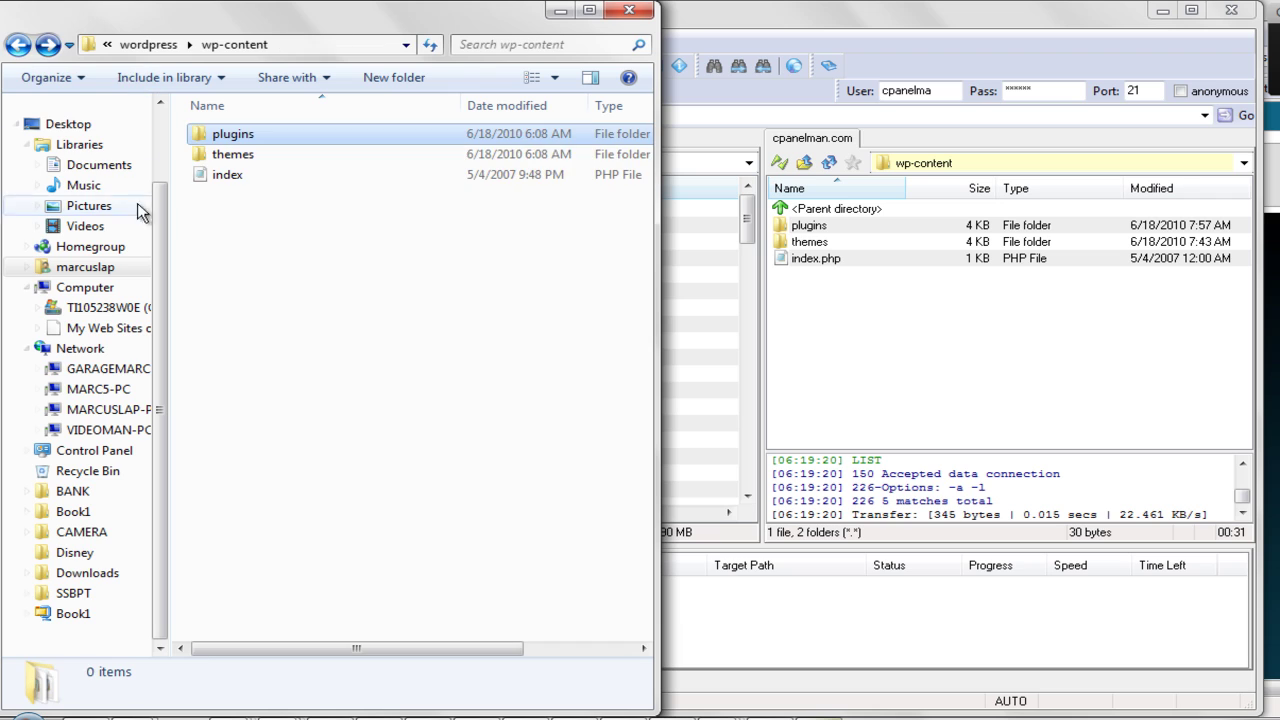
click(246, 157)
double_click(246, 158)
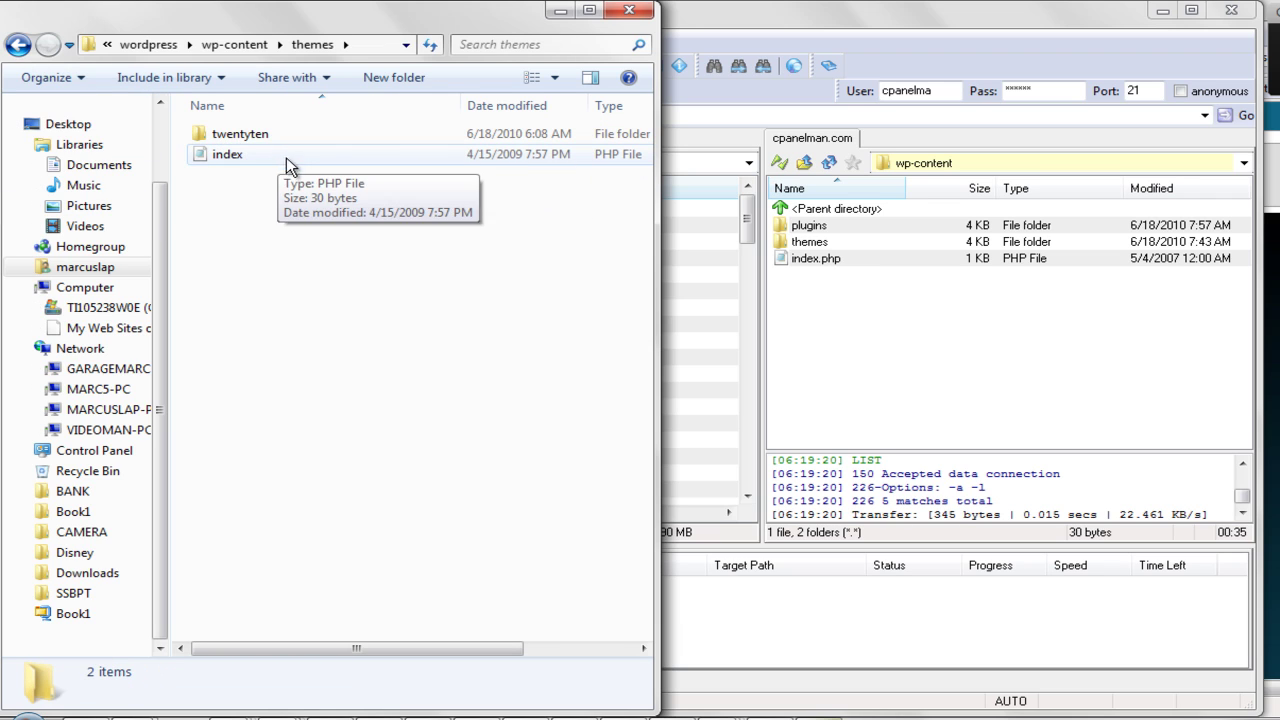
click(808, 242)
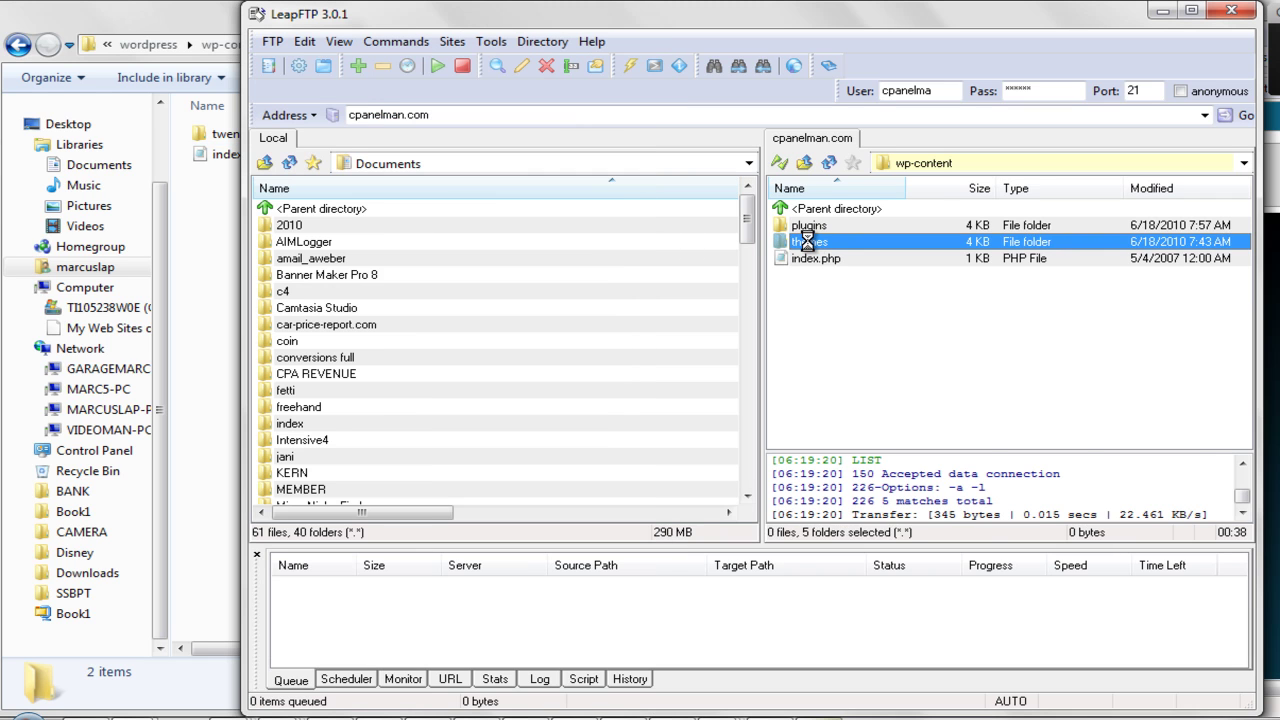
click(229, 244)
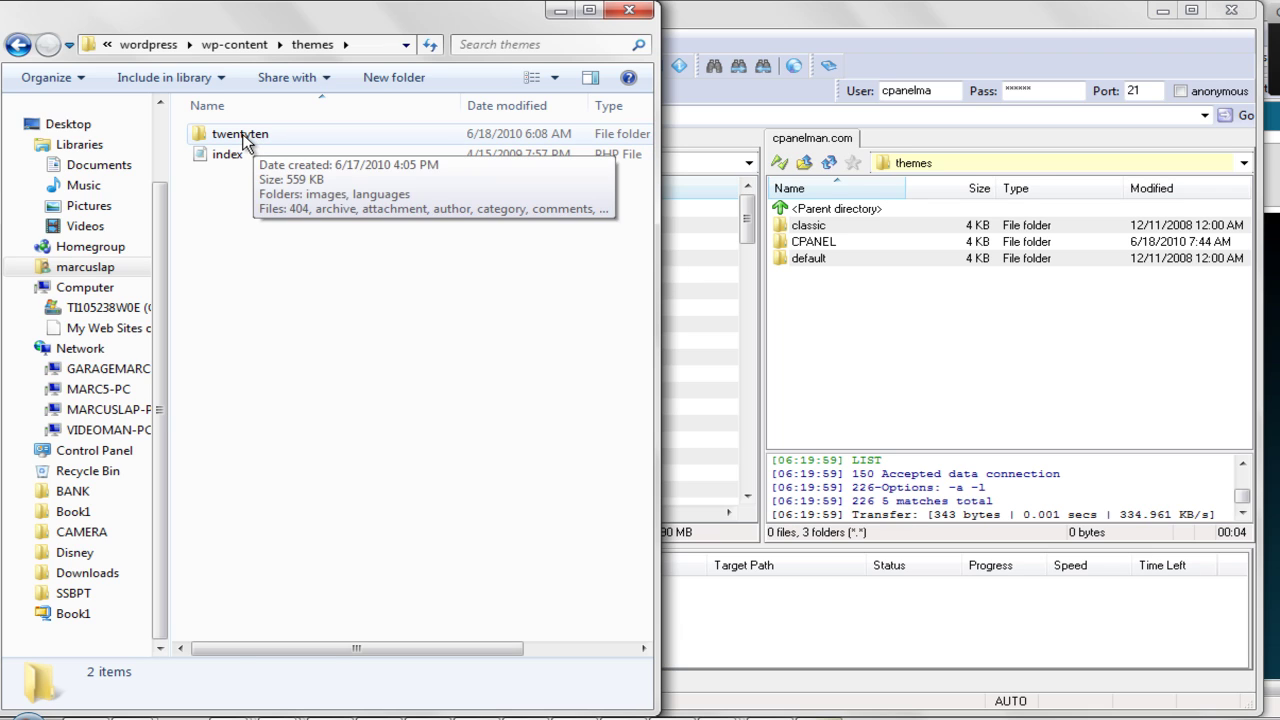
drag(250, 143, 320, 155)
click(18, 44)
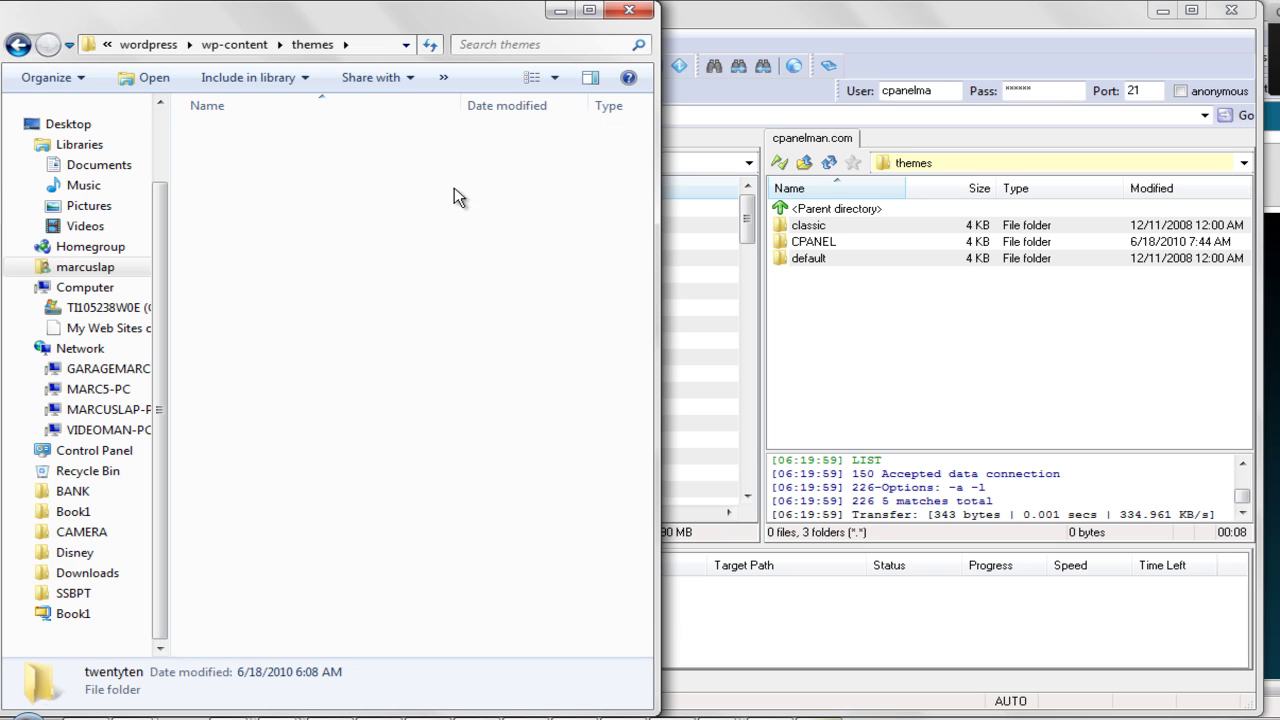
double_click(800, 209)
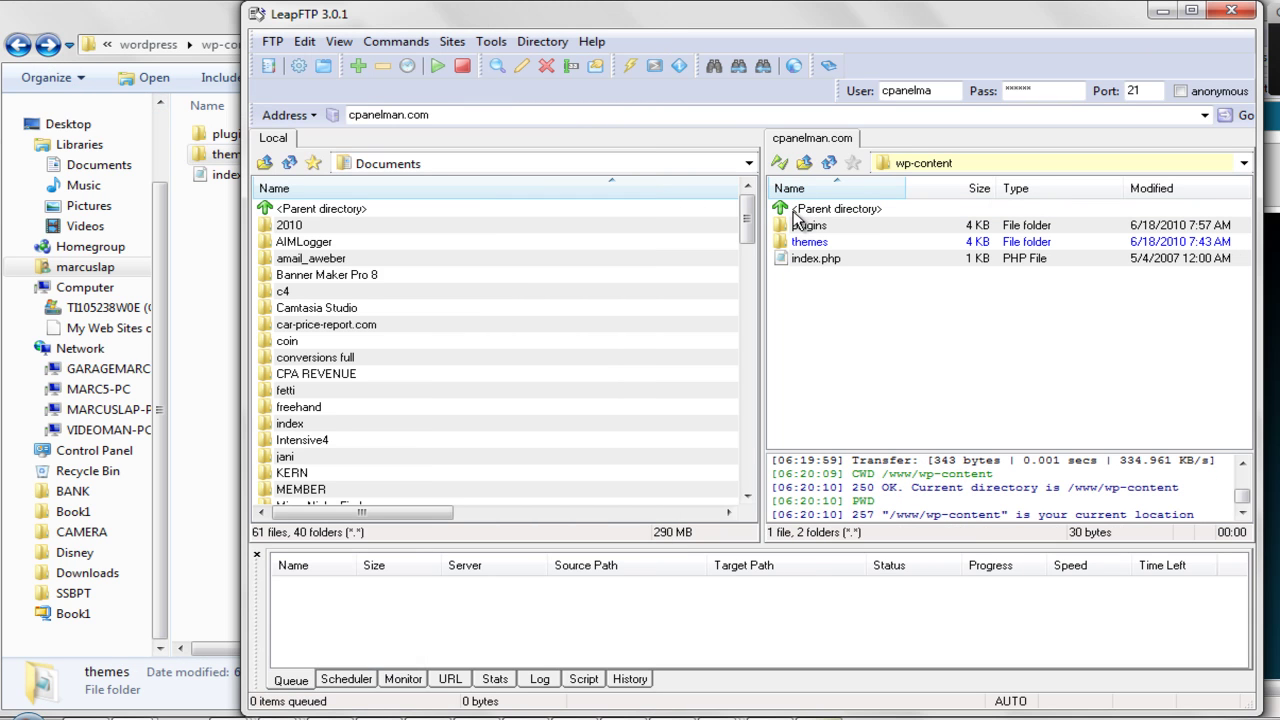
double_click(818, 208)
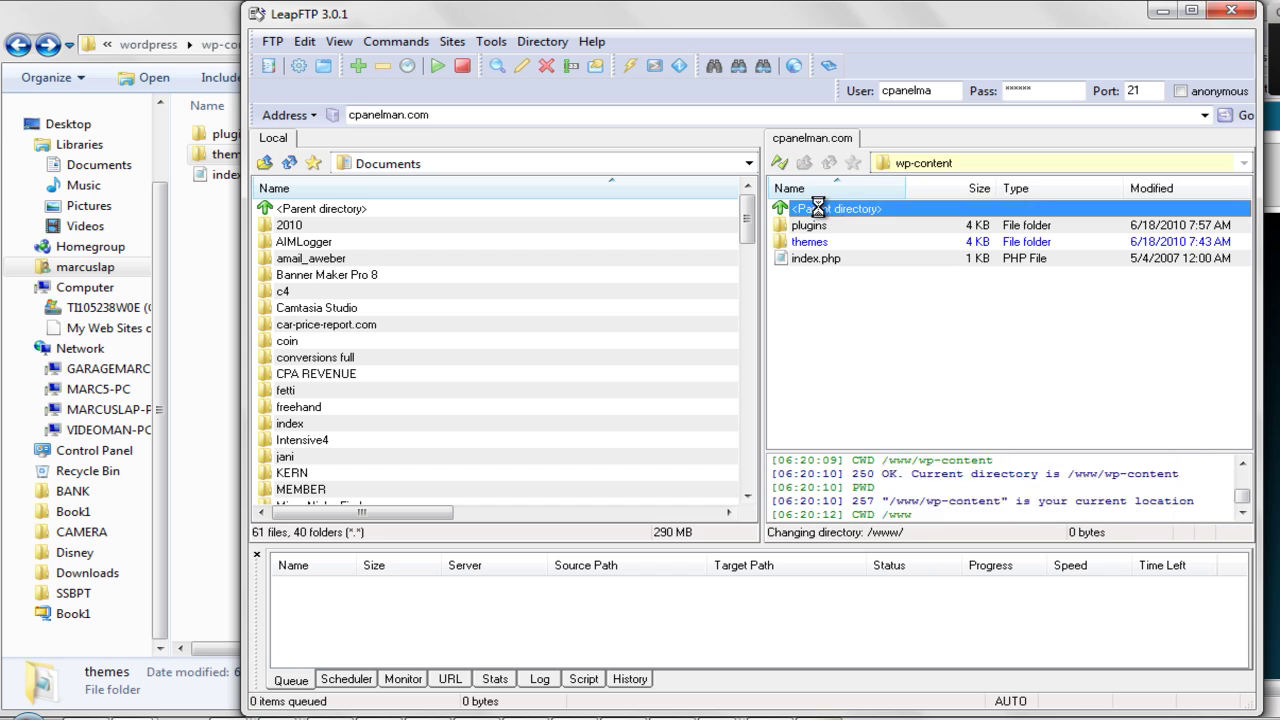
- Upload the 25 root WordPress files (index through xmlrpc) to www, replacing all existing copies
click(153, 21)
click(22, 45)
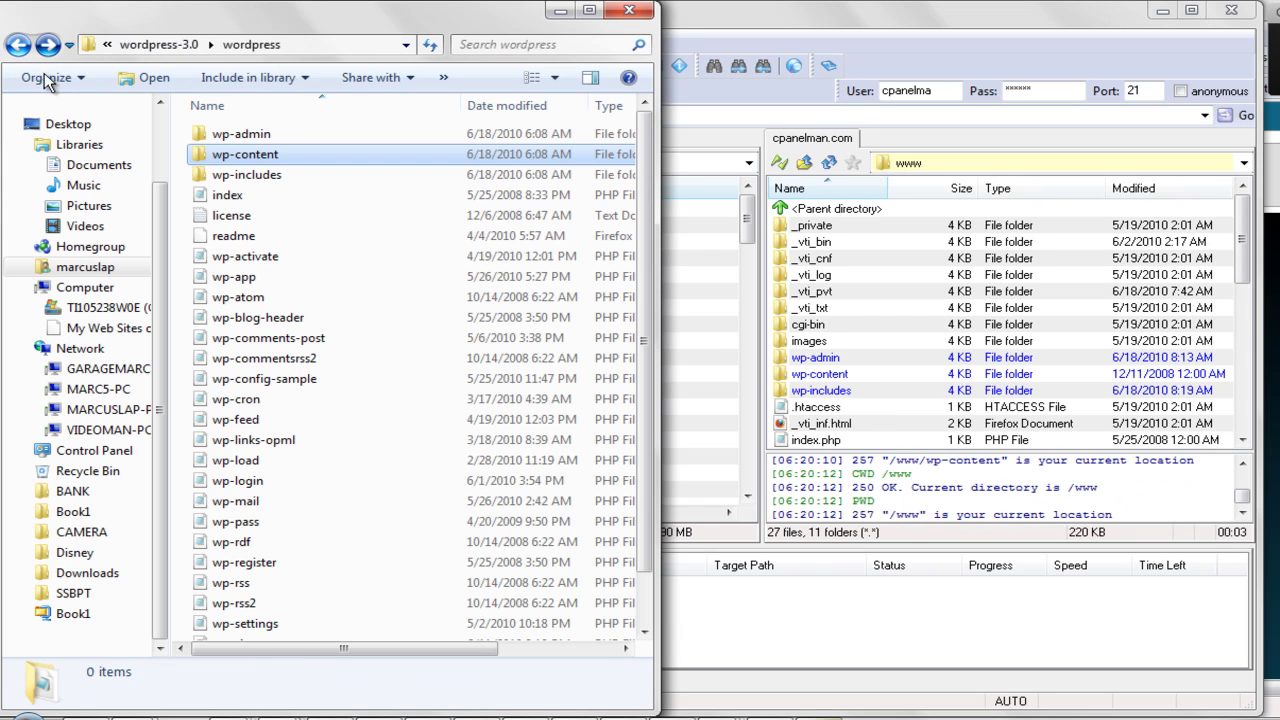
drag(308, 193, 186, 671)
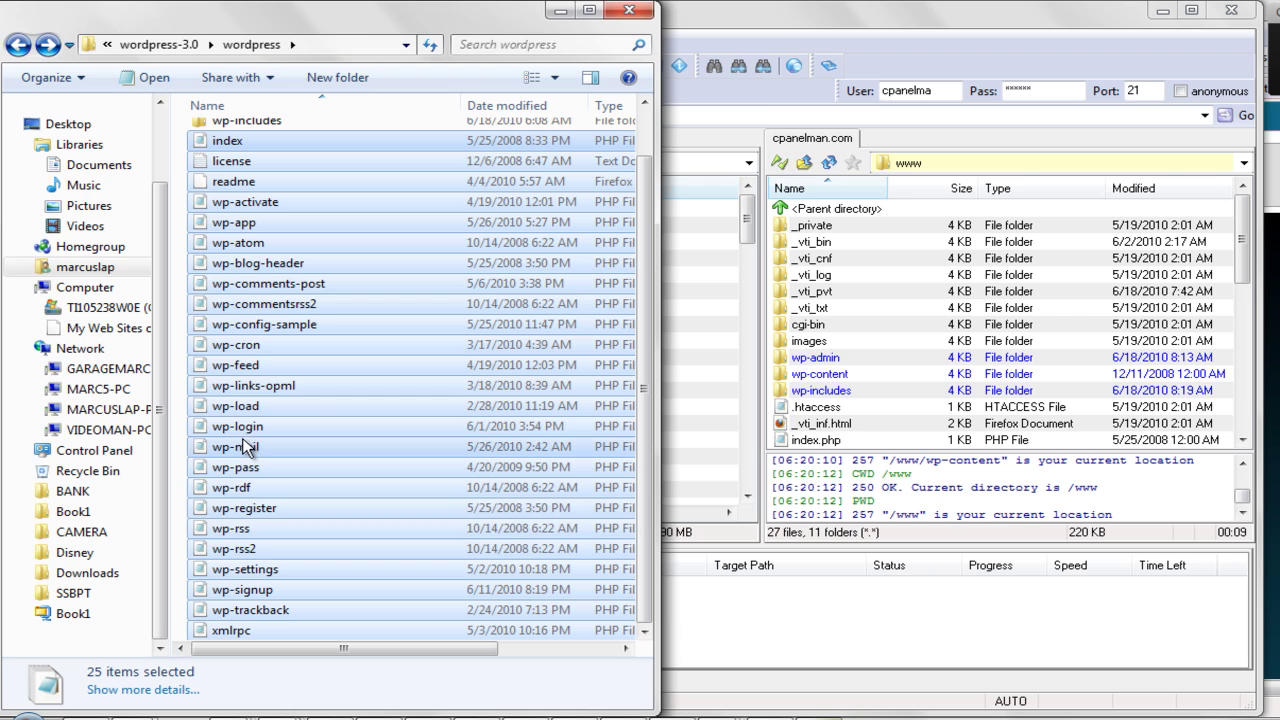
drag(233, 426, 893, 452)
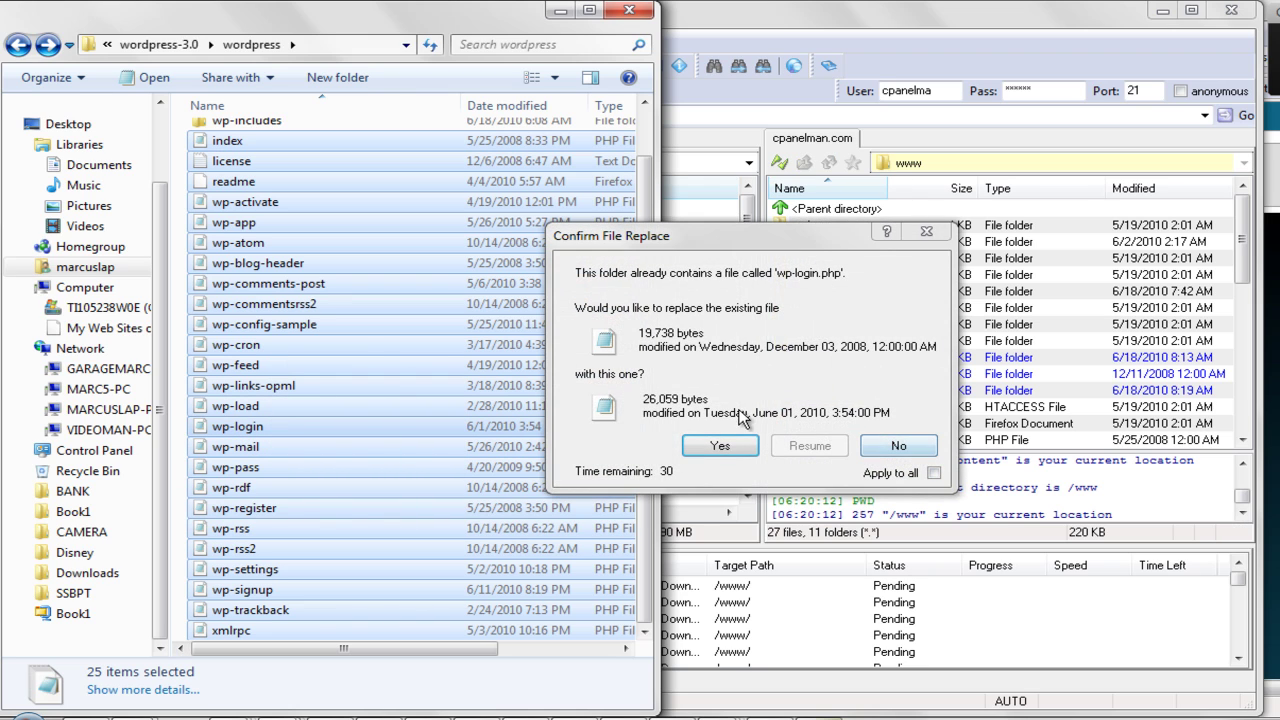
click(935, 472)
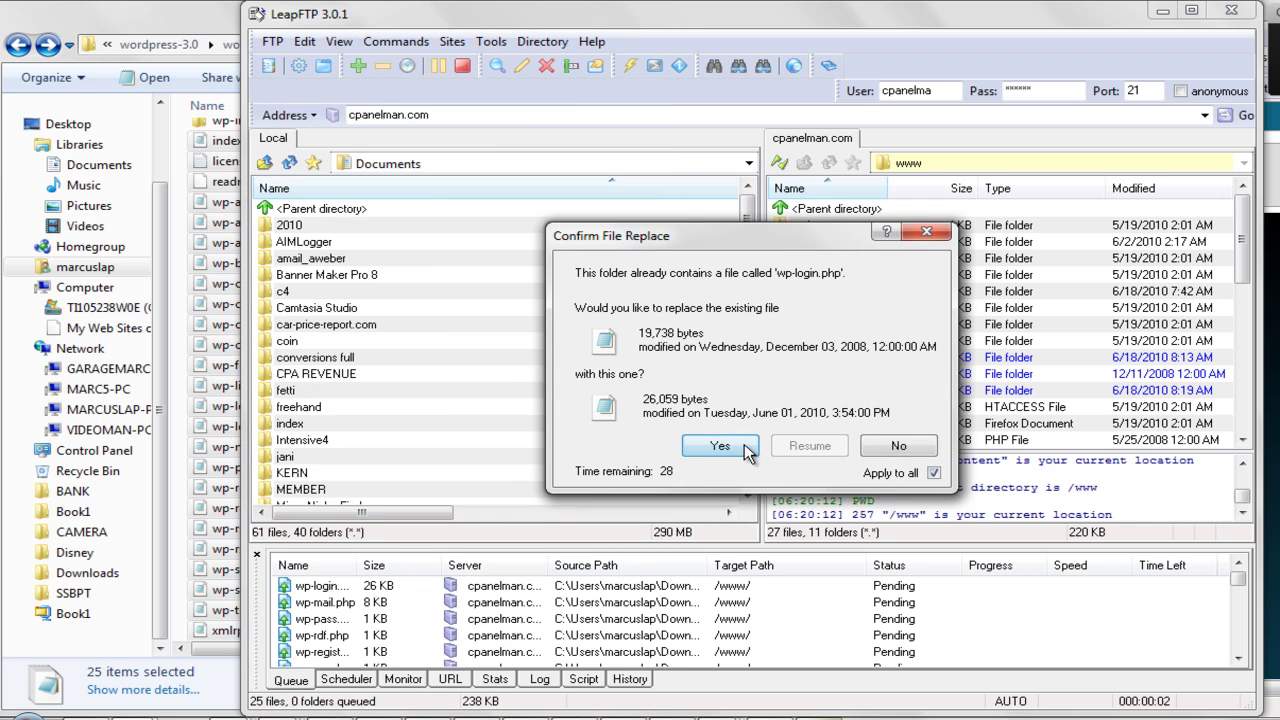
click(720, 445)
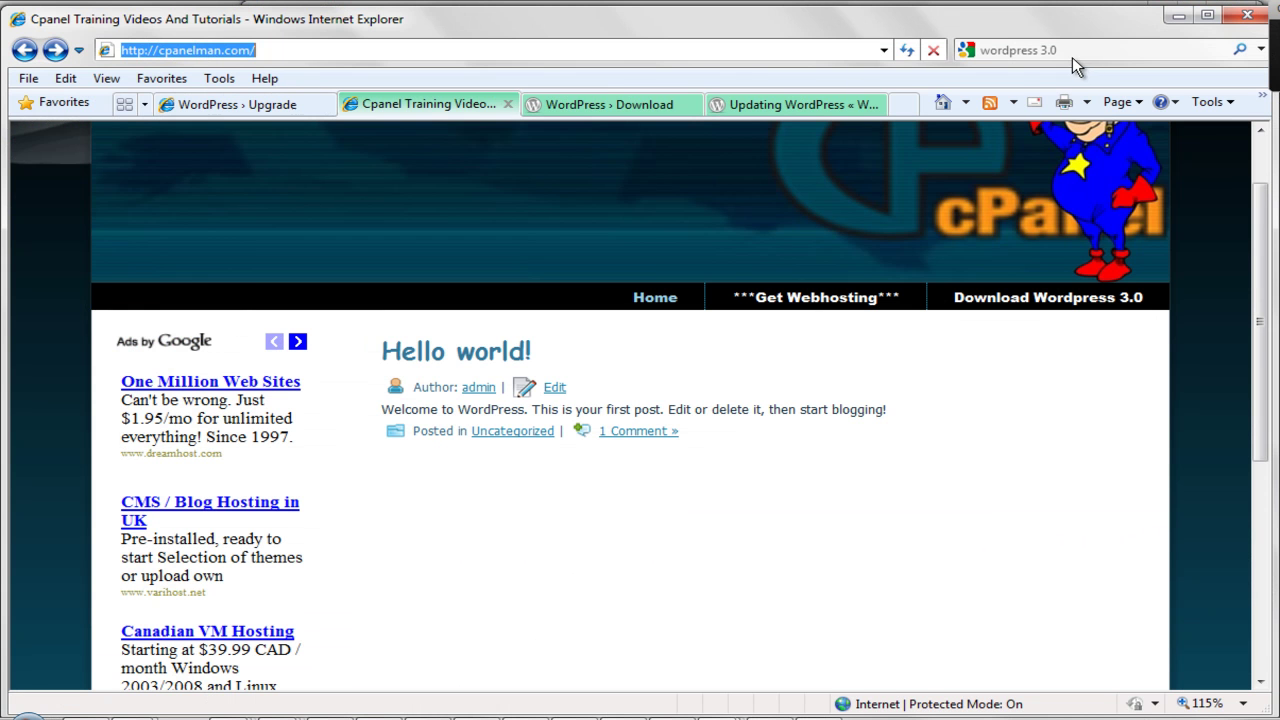
- Load cpanelman.com/wp-admin to bring up the Database Upgrade Required notice
click(761, 54)
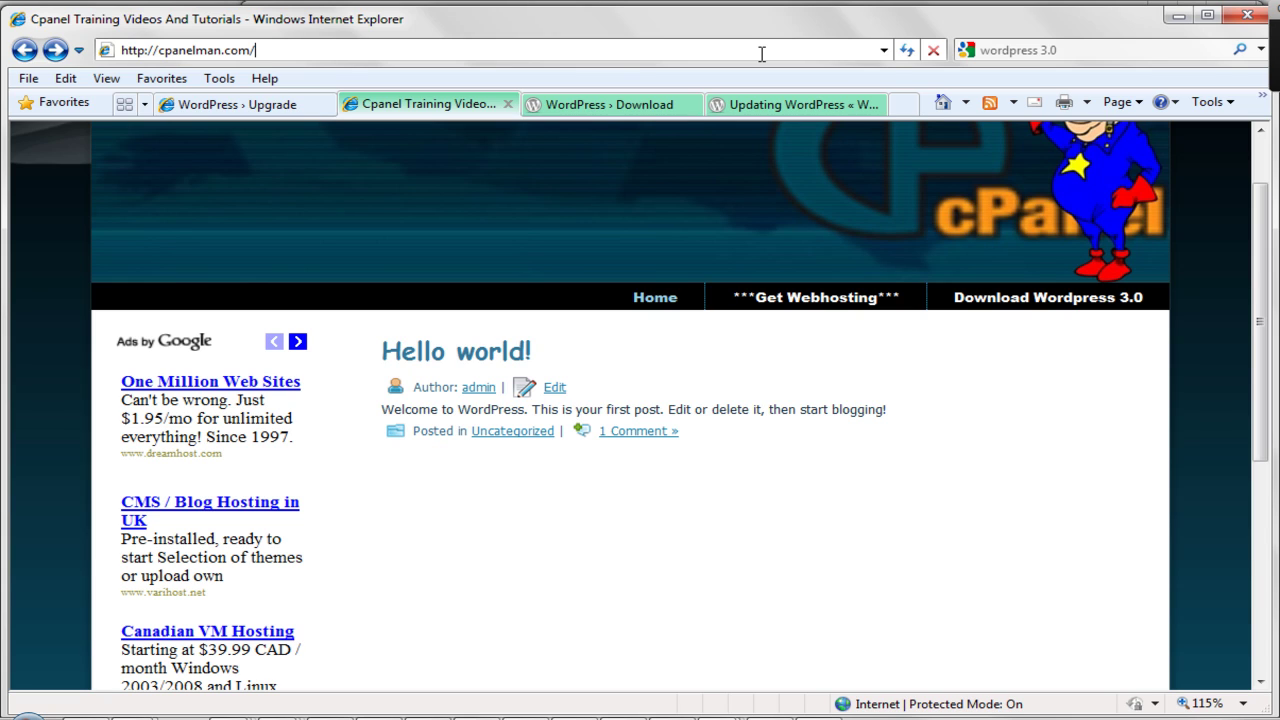
text(wp-)
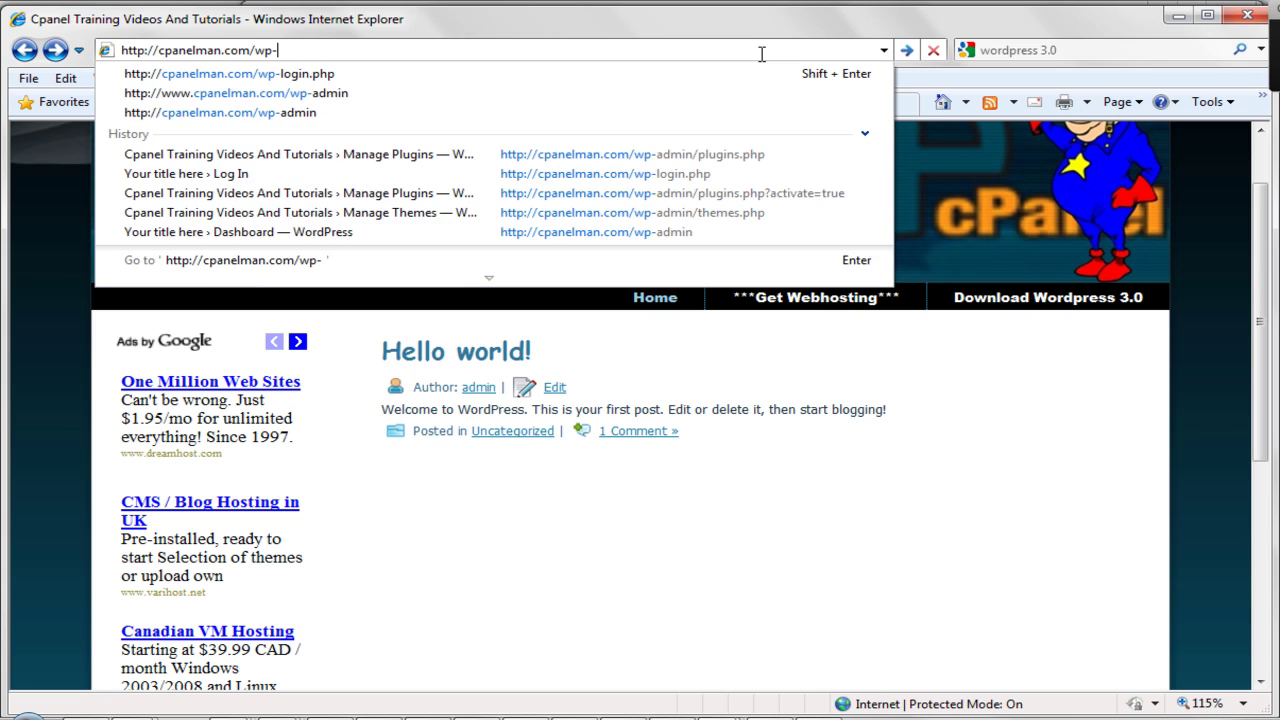
text(admin)
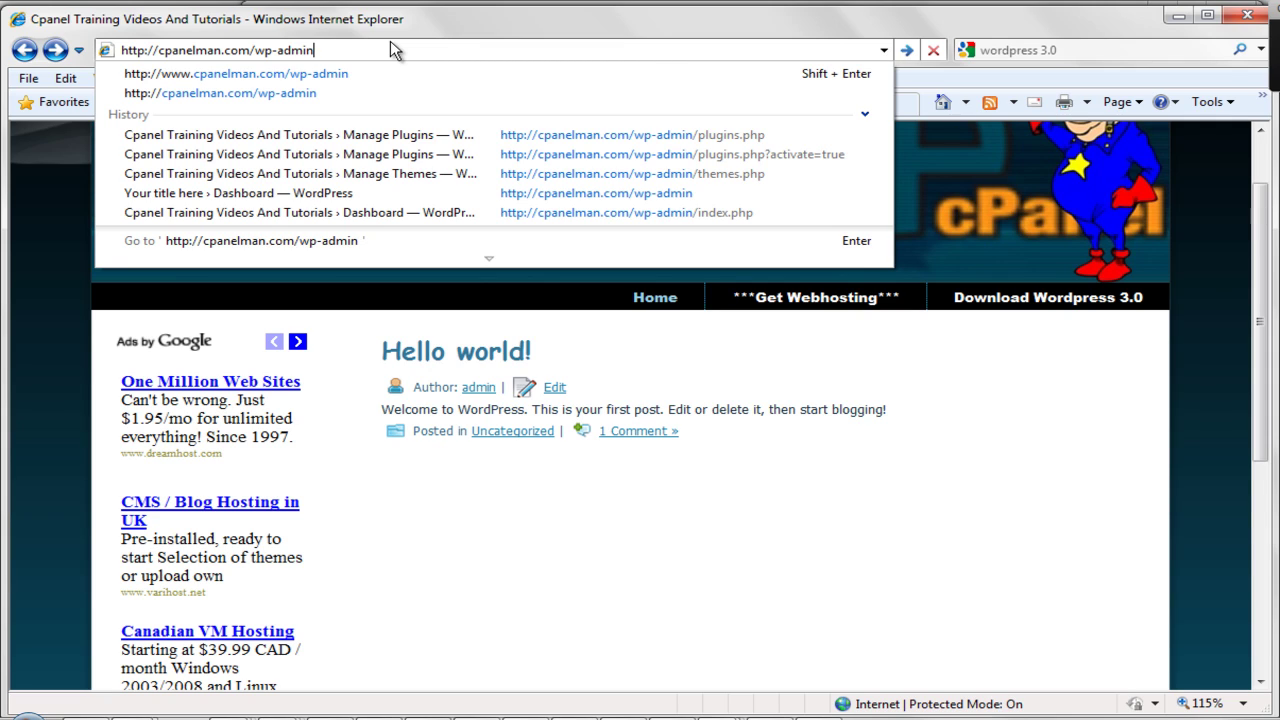
key(Return)
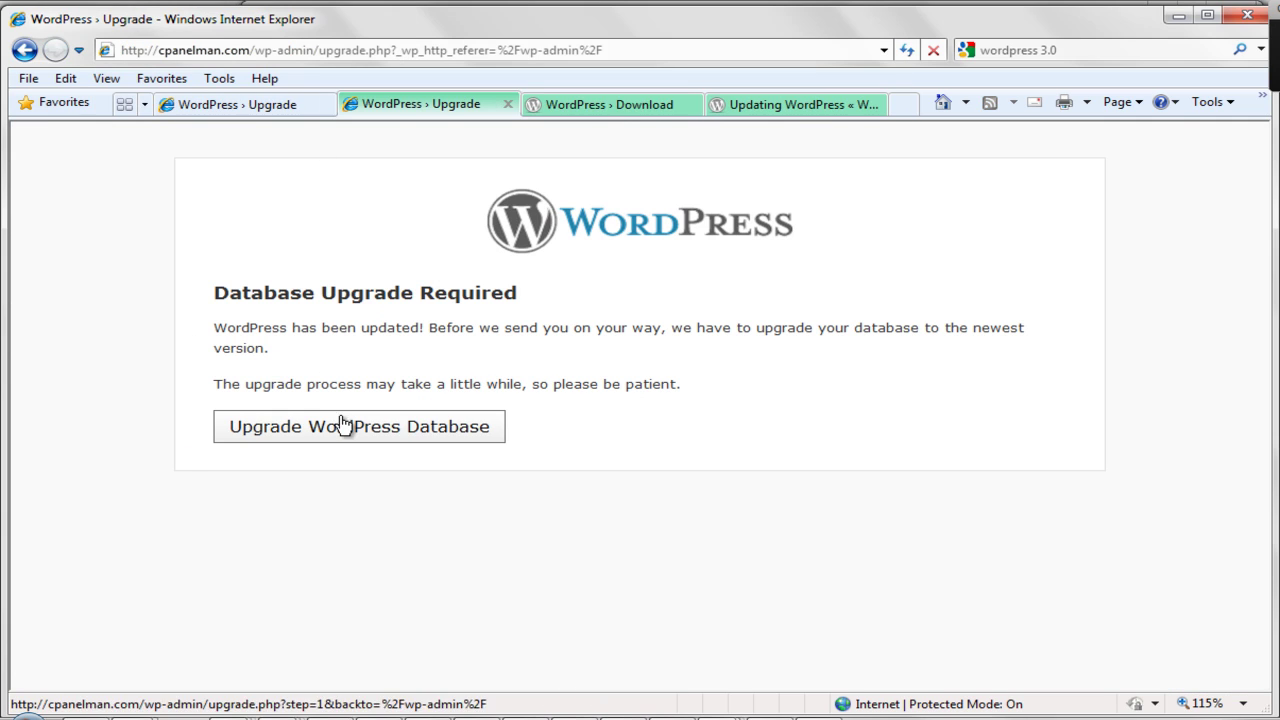
- Run the WordPress database upgrade, then log in with the site's username and password
click(342, 425)
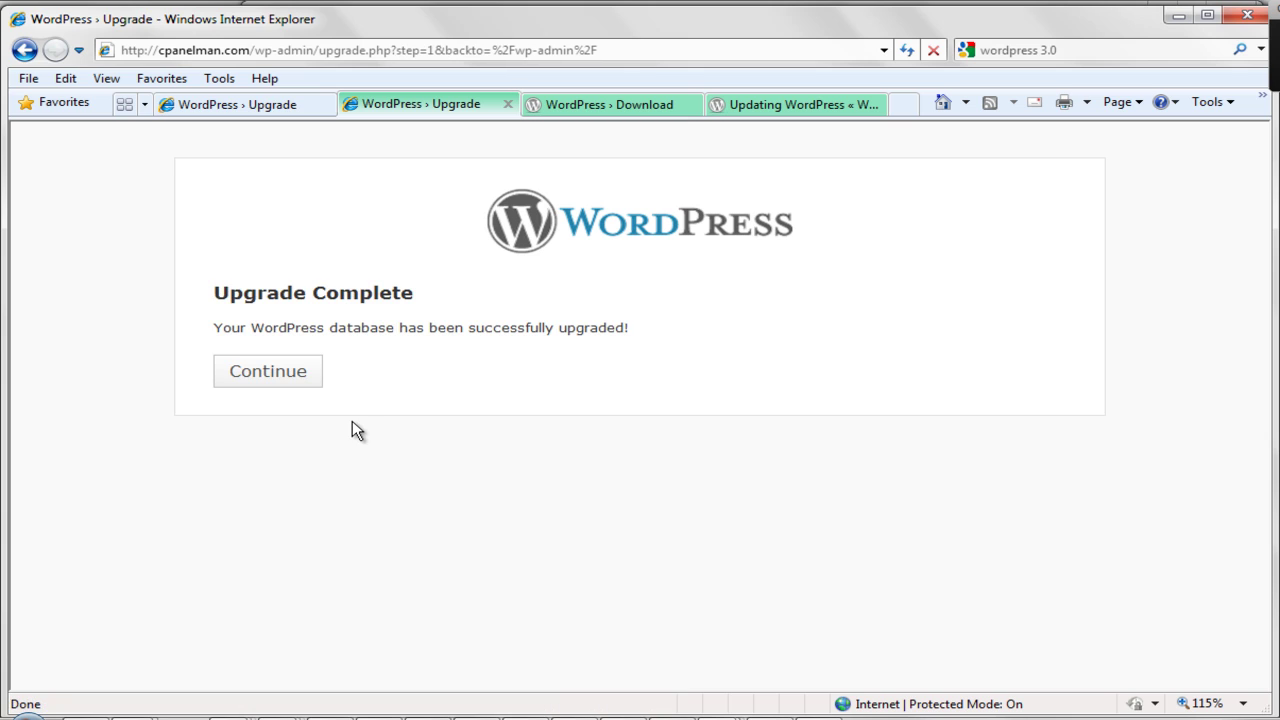
click(229, 377)
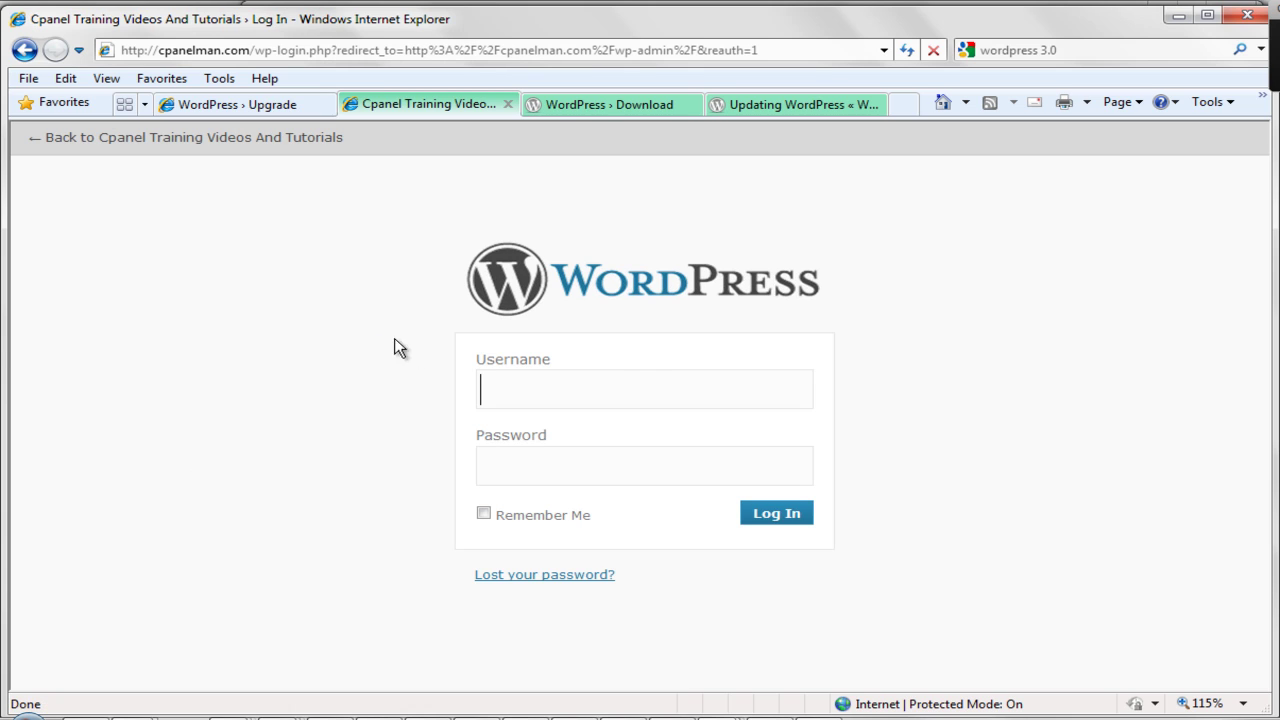
text(cp)
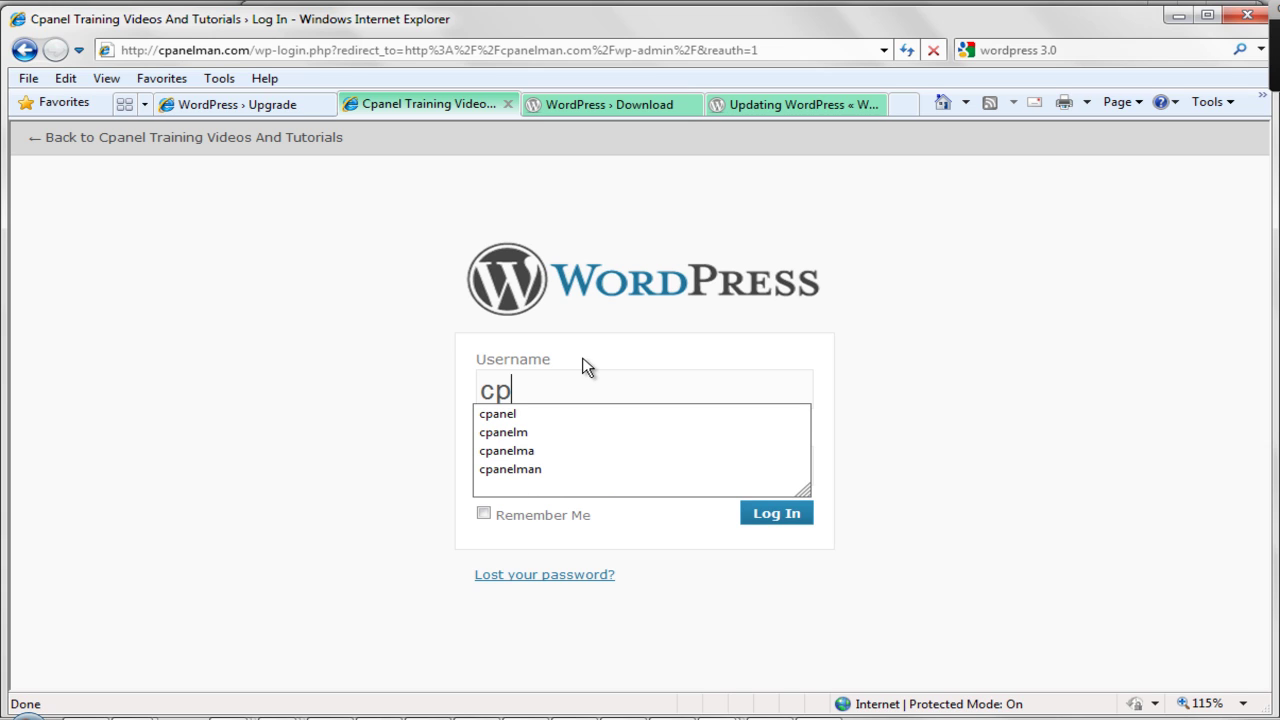
text(anel)
key(Tab)
text(******)
key(Return)
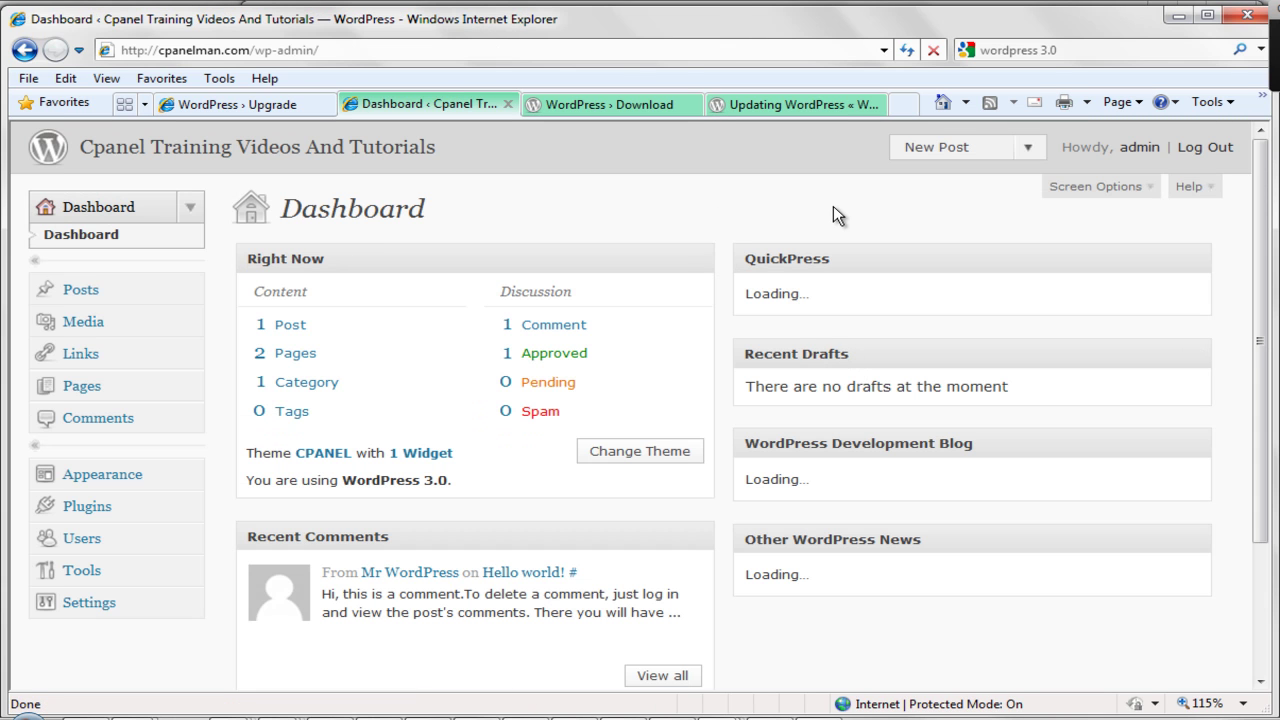
- Go back from the Dashboard to the cpanelman.com homepage showing the Hello world! post
key(alt+Home)
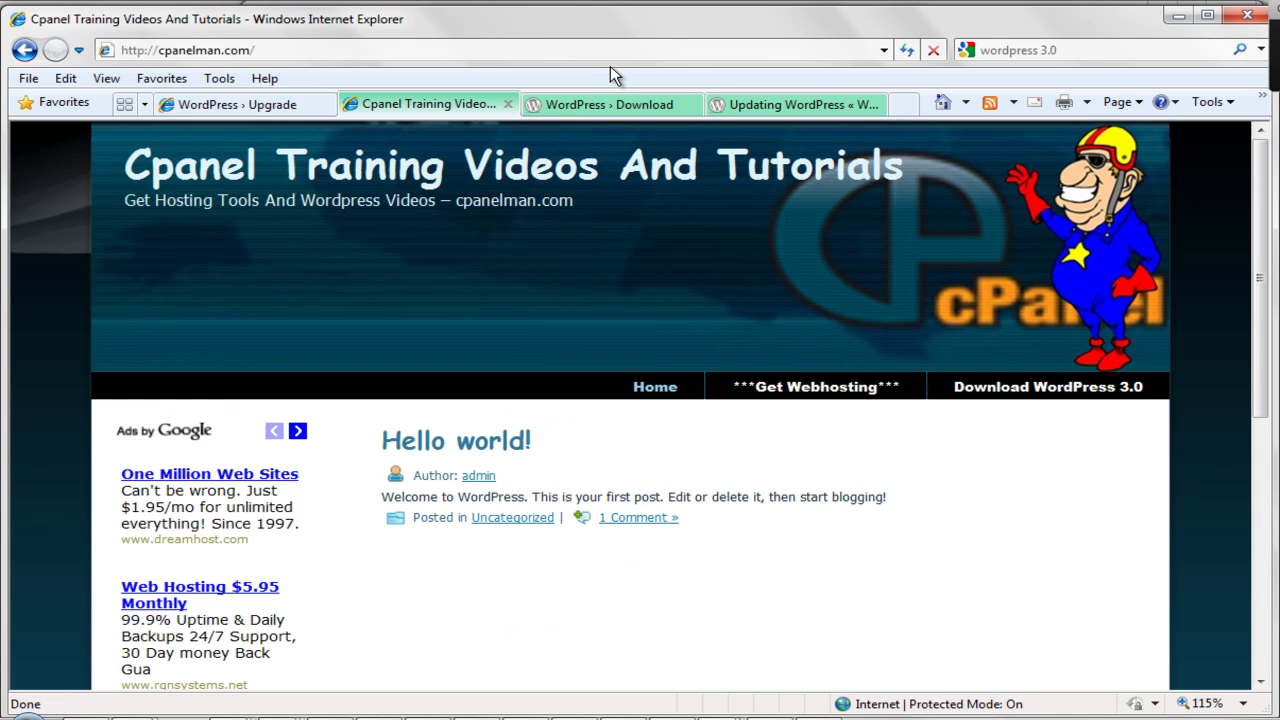